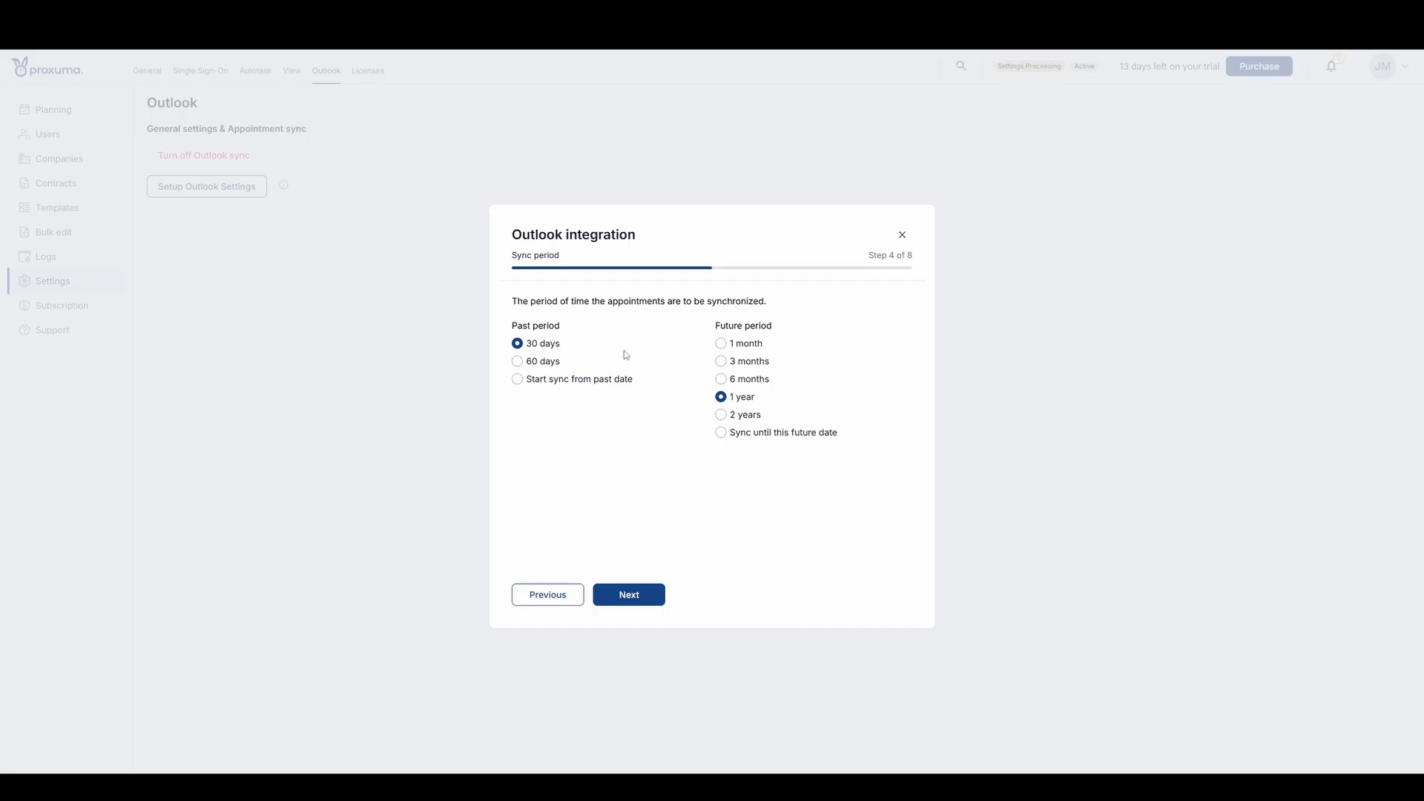
Set the past sync period to 30 days and continue to the appointment status settings
click(523, 362)
click(520, 345)
click(643, 591)
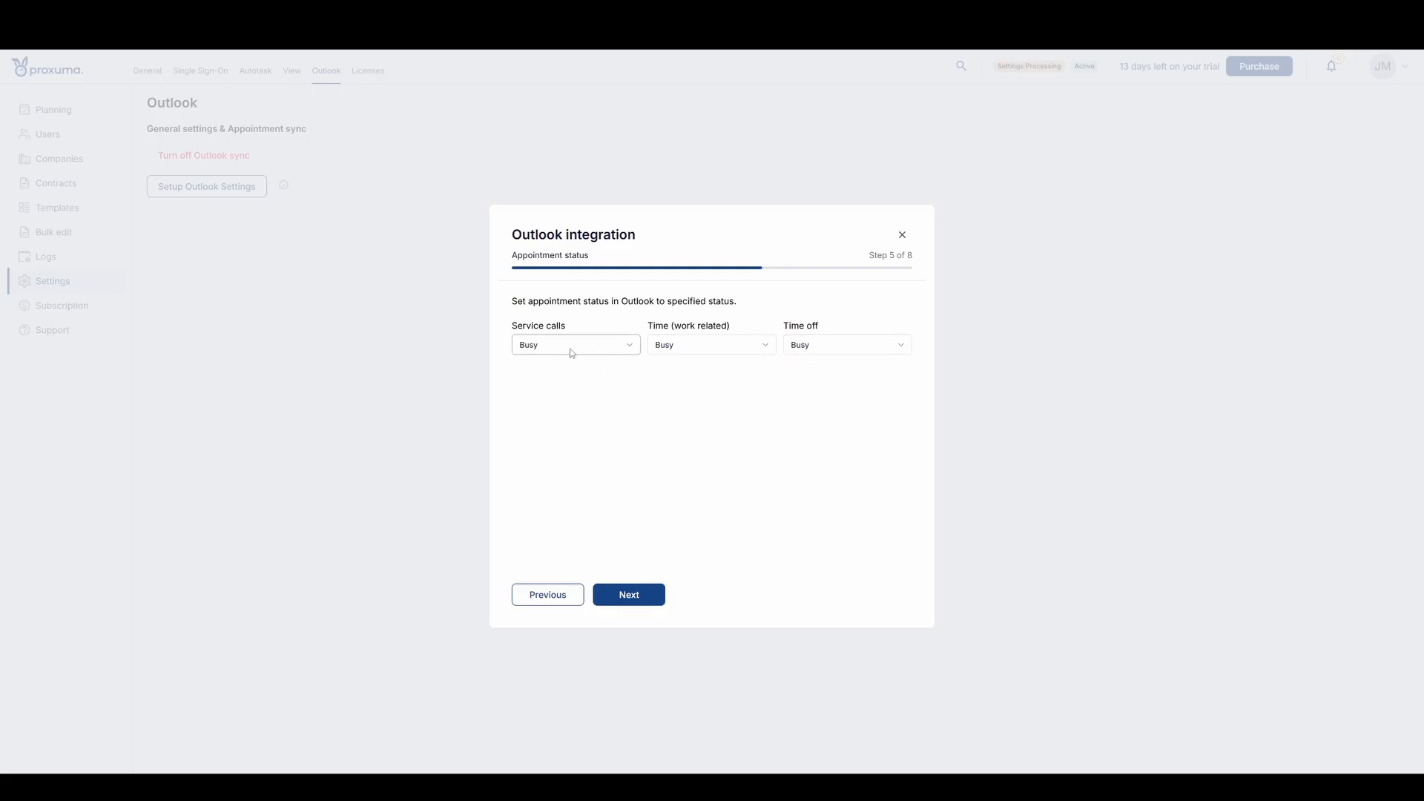
Set the Outlook status for time off to Oof and continue to the general time appointment classification
click(795, 351)
scroll(828, 426, down, 1)
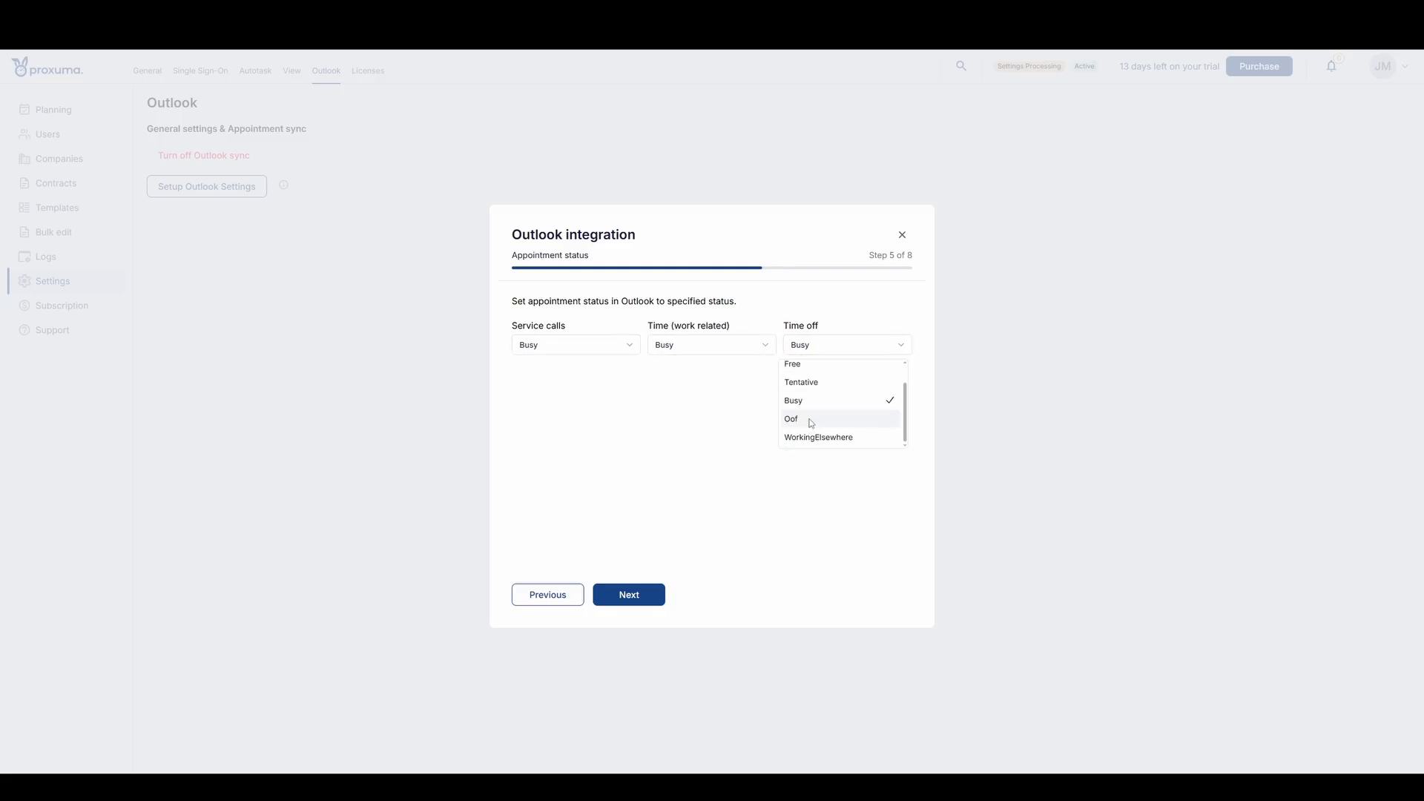
click(812, 422)
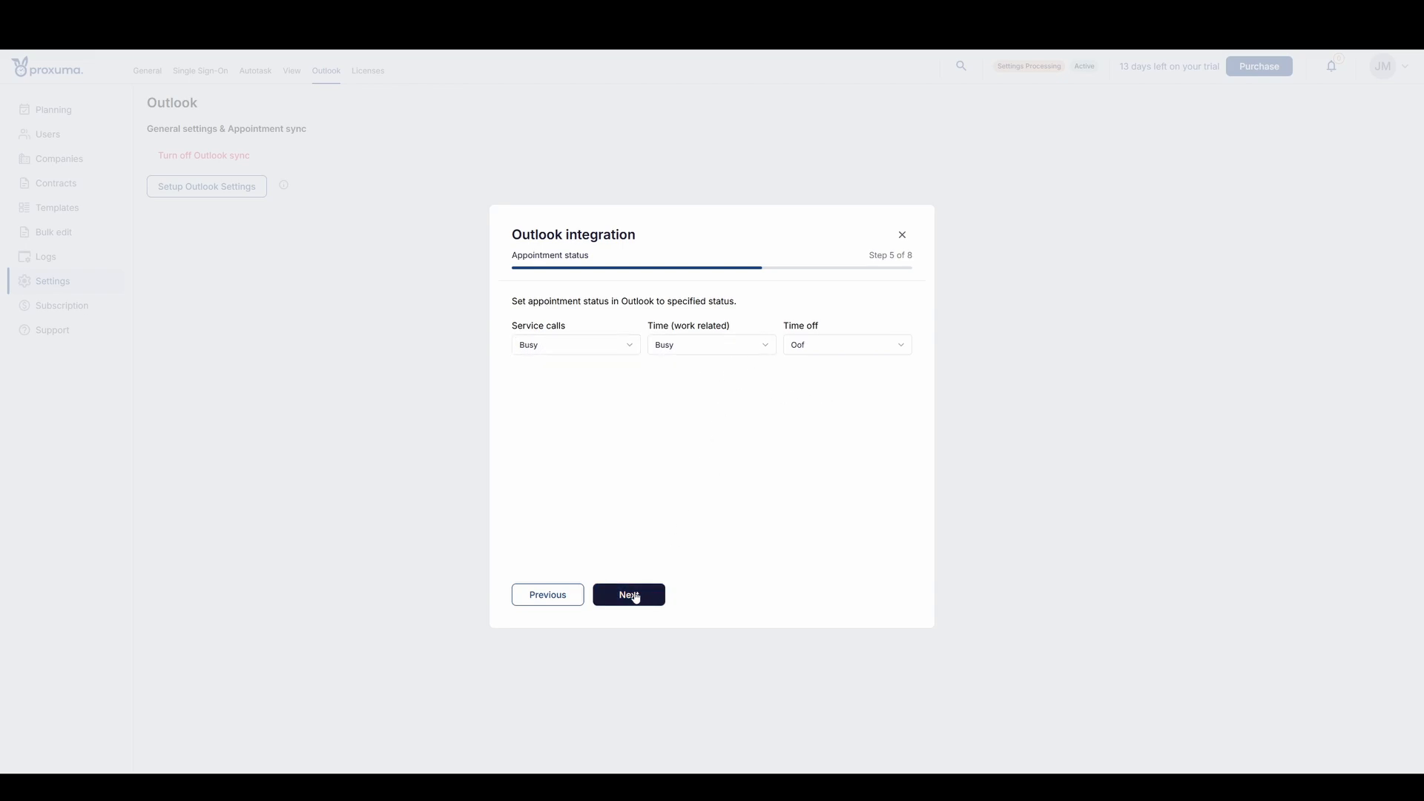
click(641, 595)
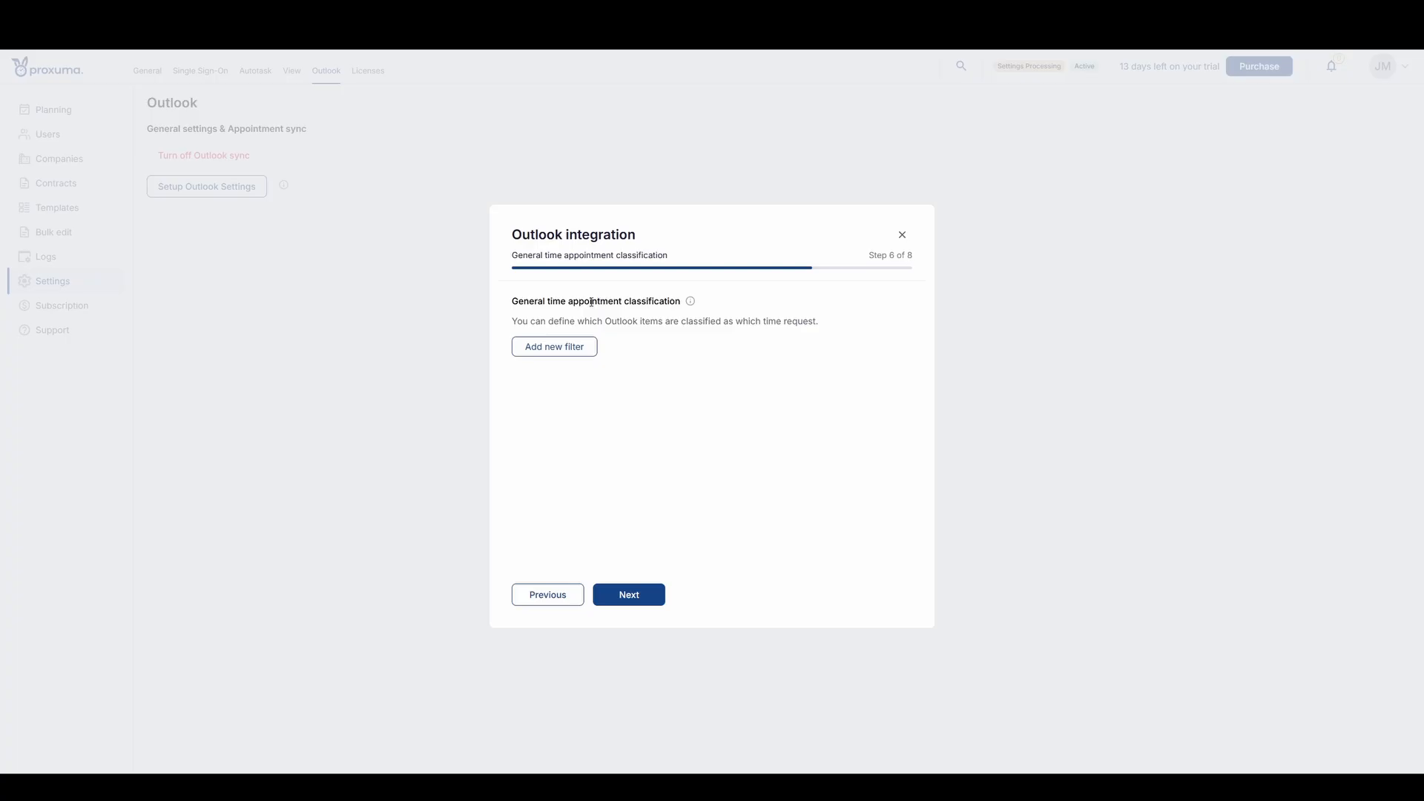
Add a classification filter for the national holiday subtype where the title contains "National, holiday"
click(563, 354)
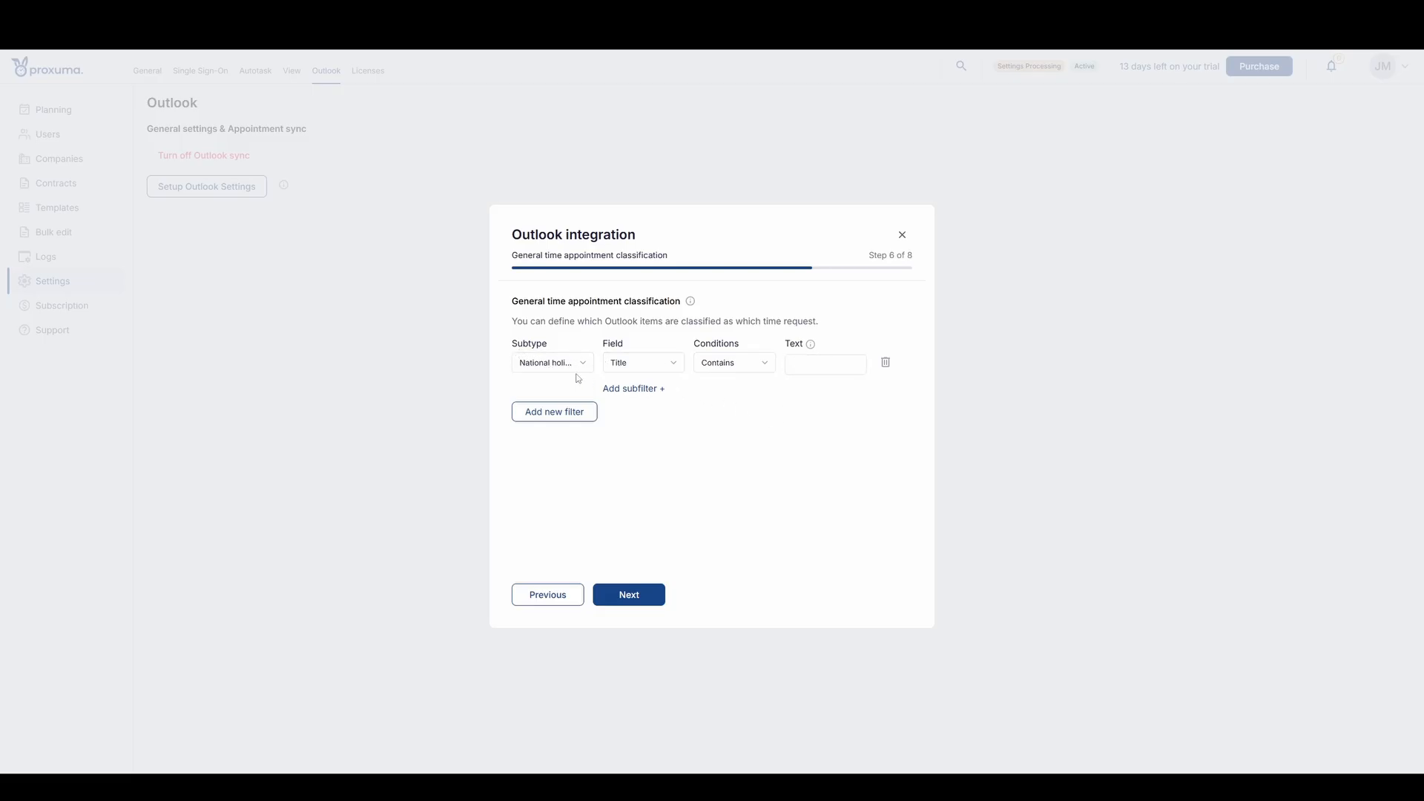
click(549, 364)
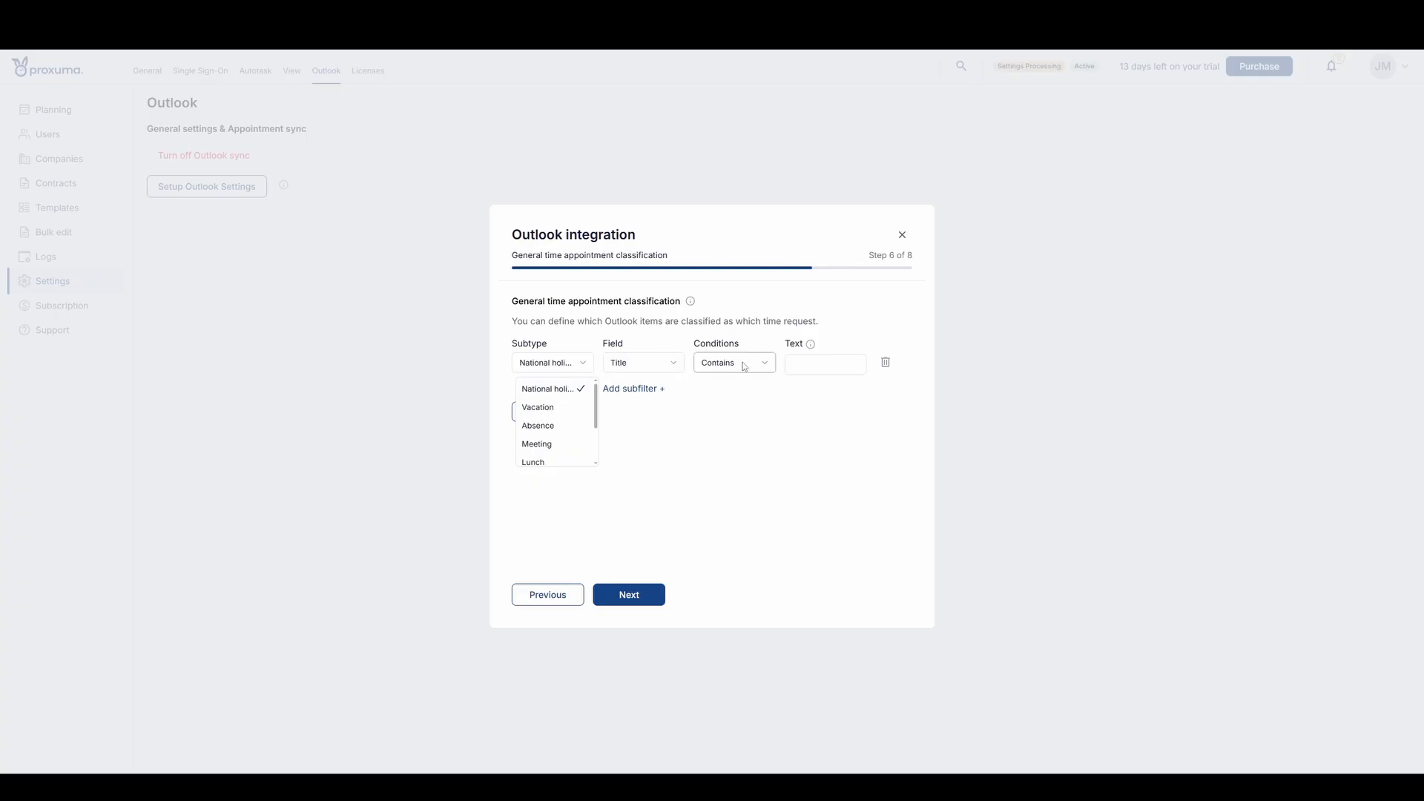
click(809, 364)
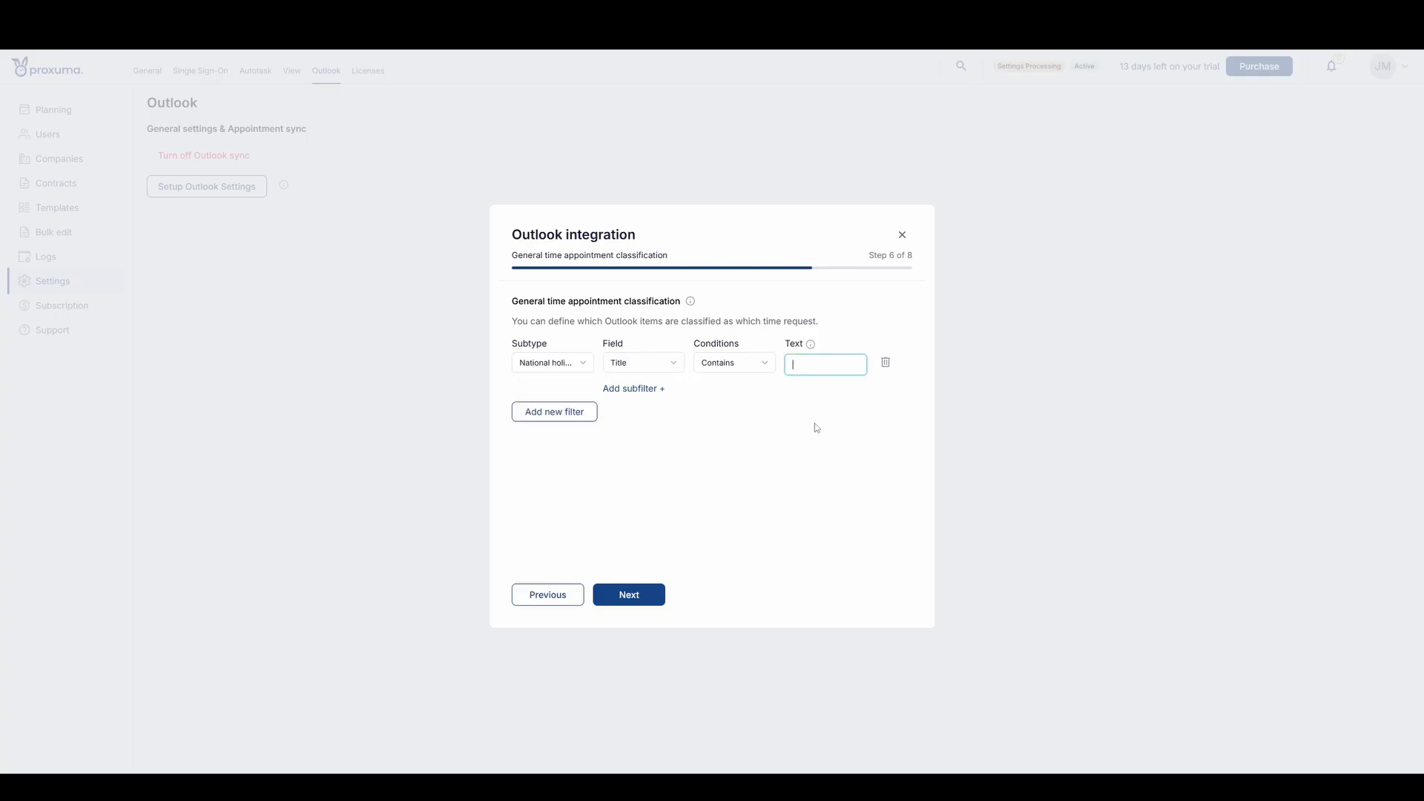
text(National holiday,)
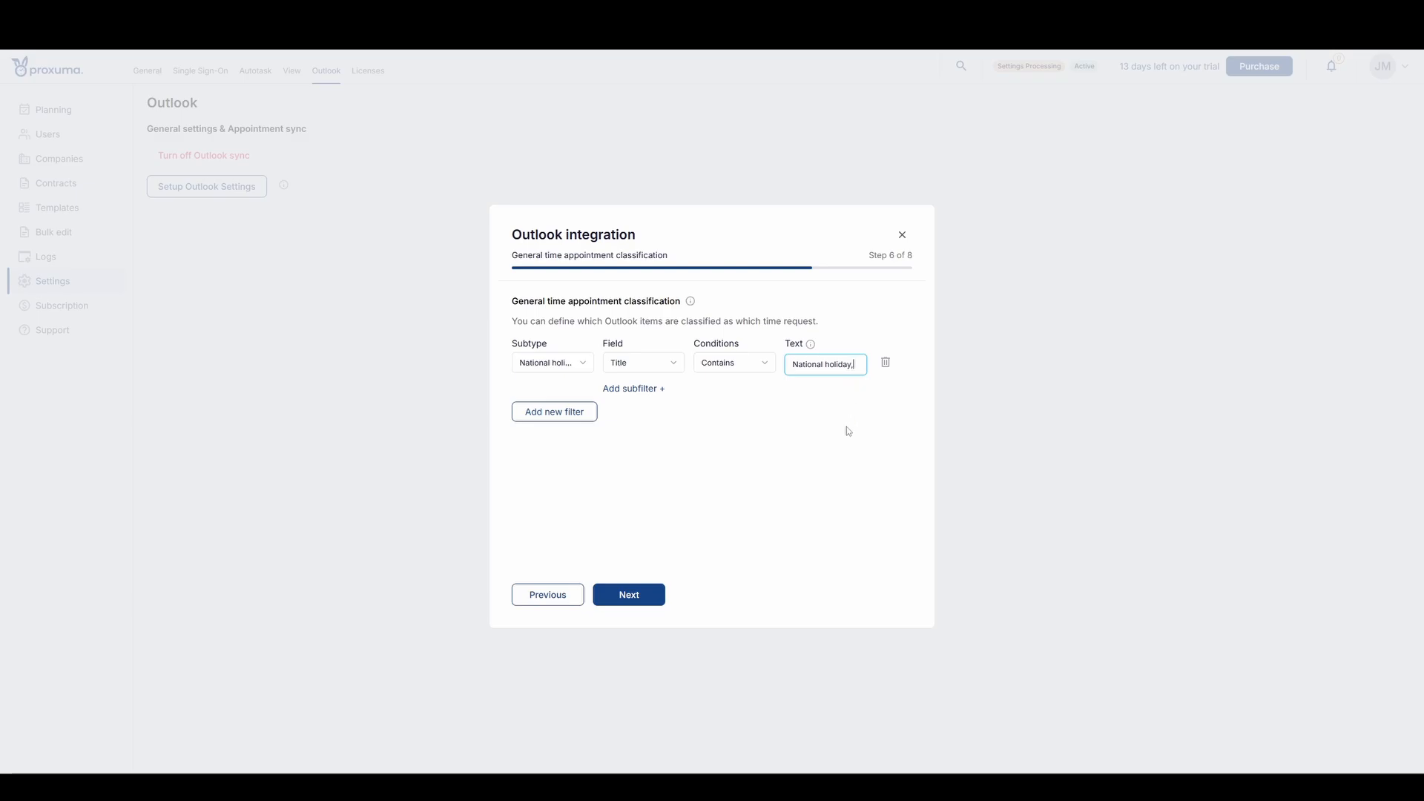
double_click(833, 368)
key(BackSpace)
key(BackSpace)
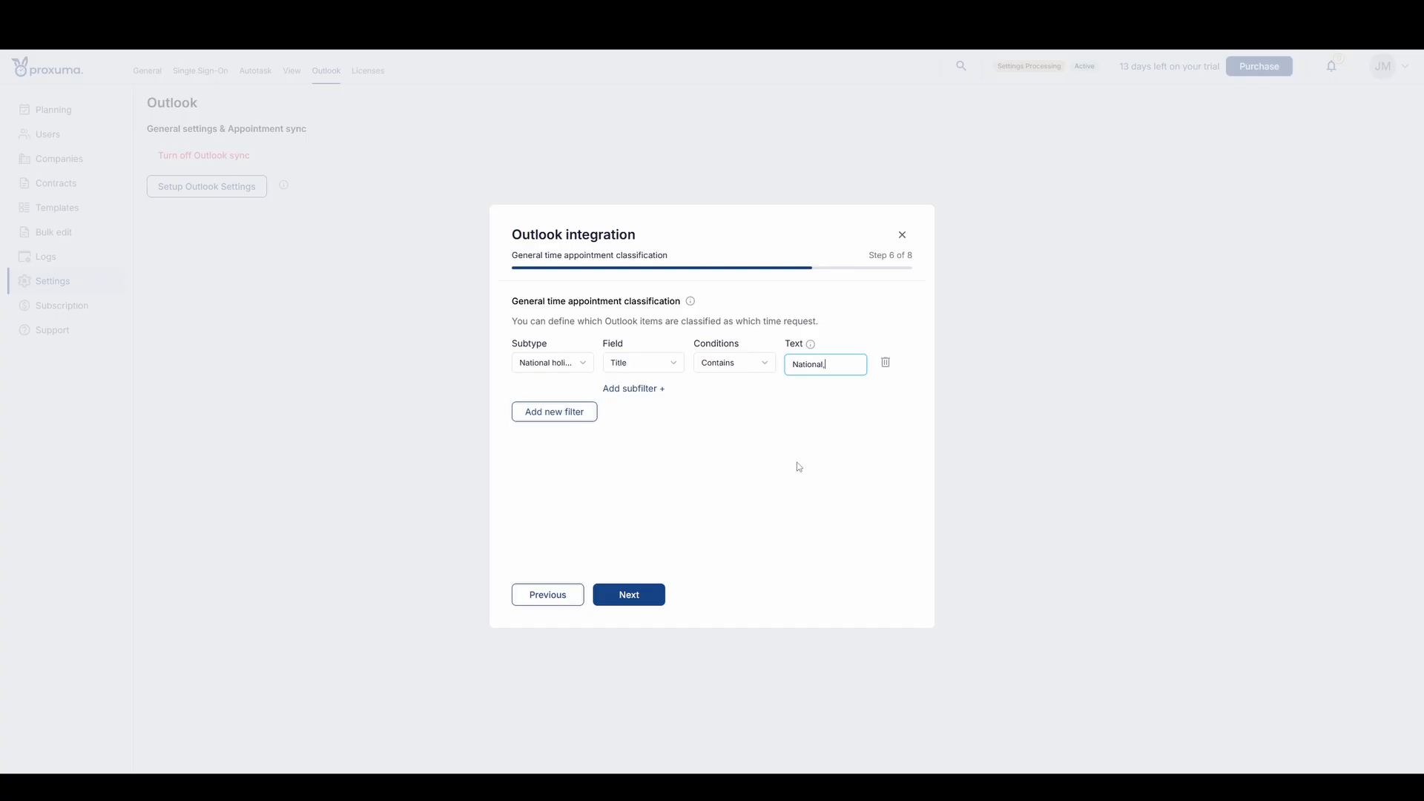
text(, holiday)
click(799, 466)
Try a subfilter on the national holiday filter where the title contains "Vacation", and remove that subfilter
click(630, 387)
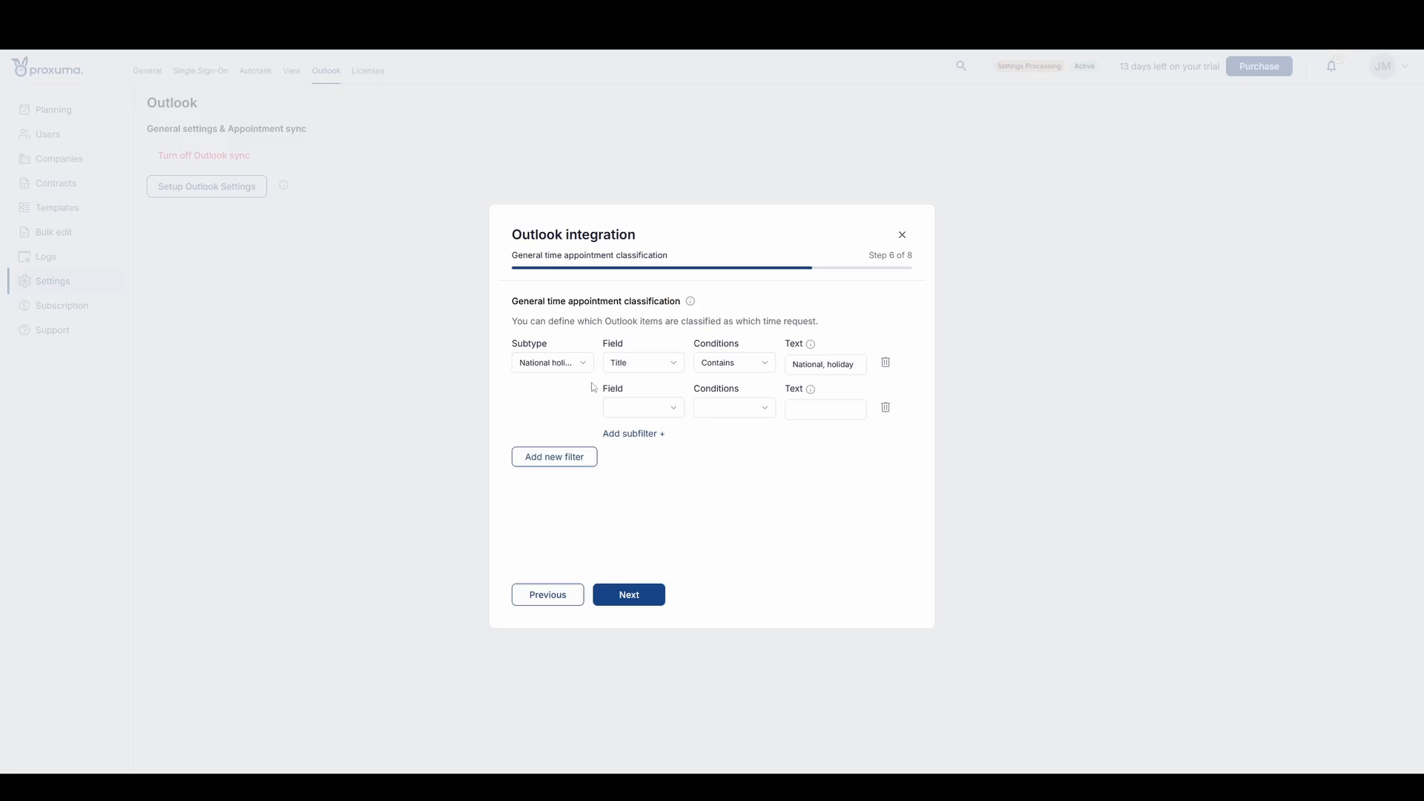
click(634, 410)
click(638, 434)
click(725, 408)
click(728, 430)
text(National)
click(799, 483)
double_click(836, 411)
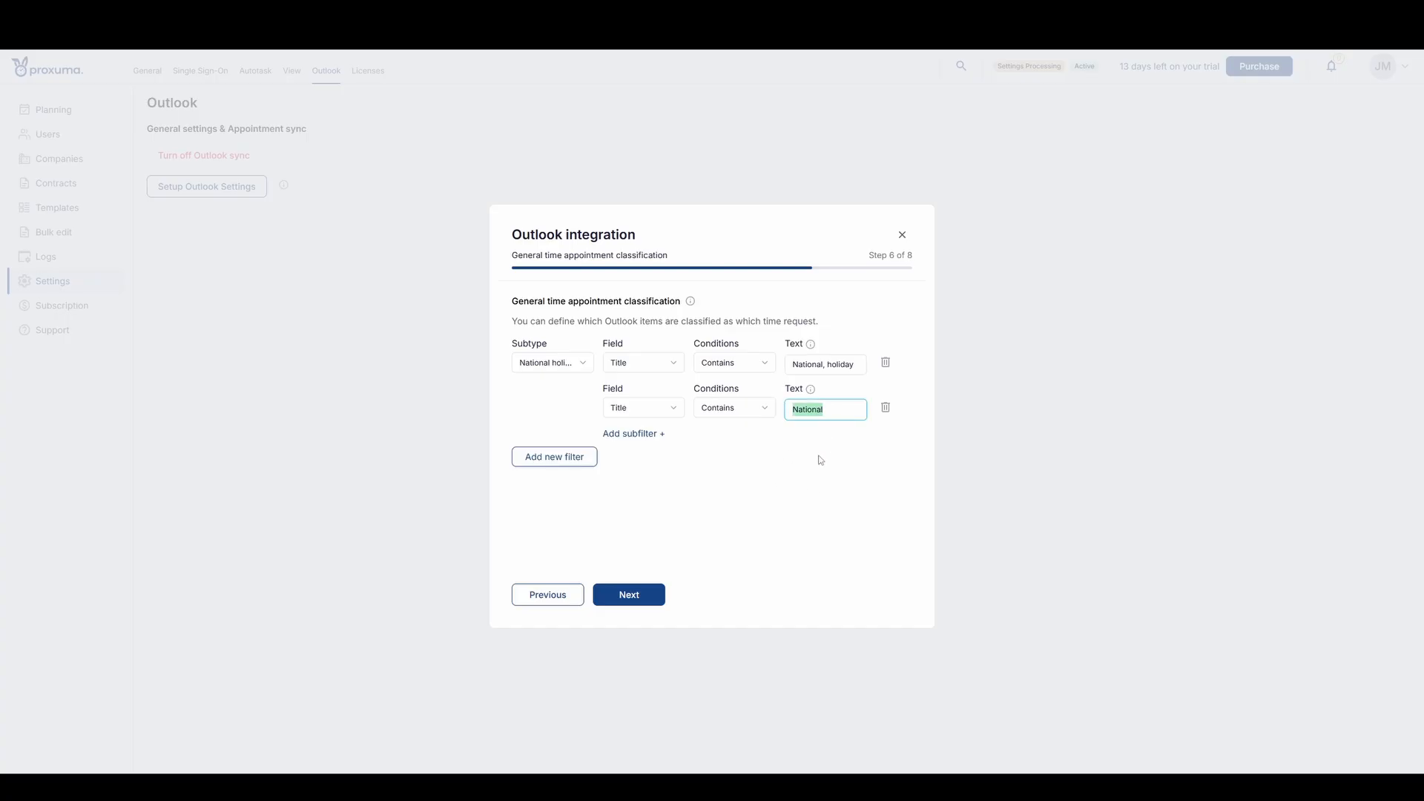
text(Vac)
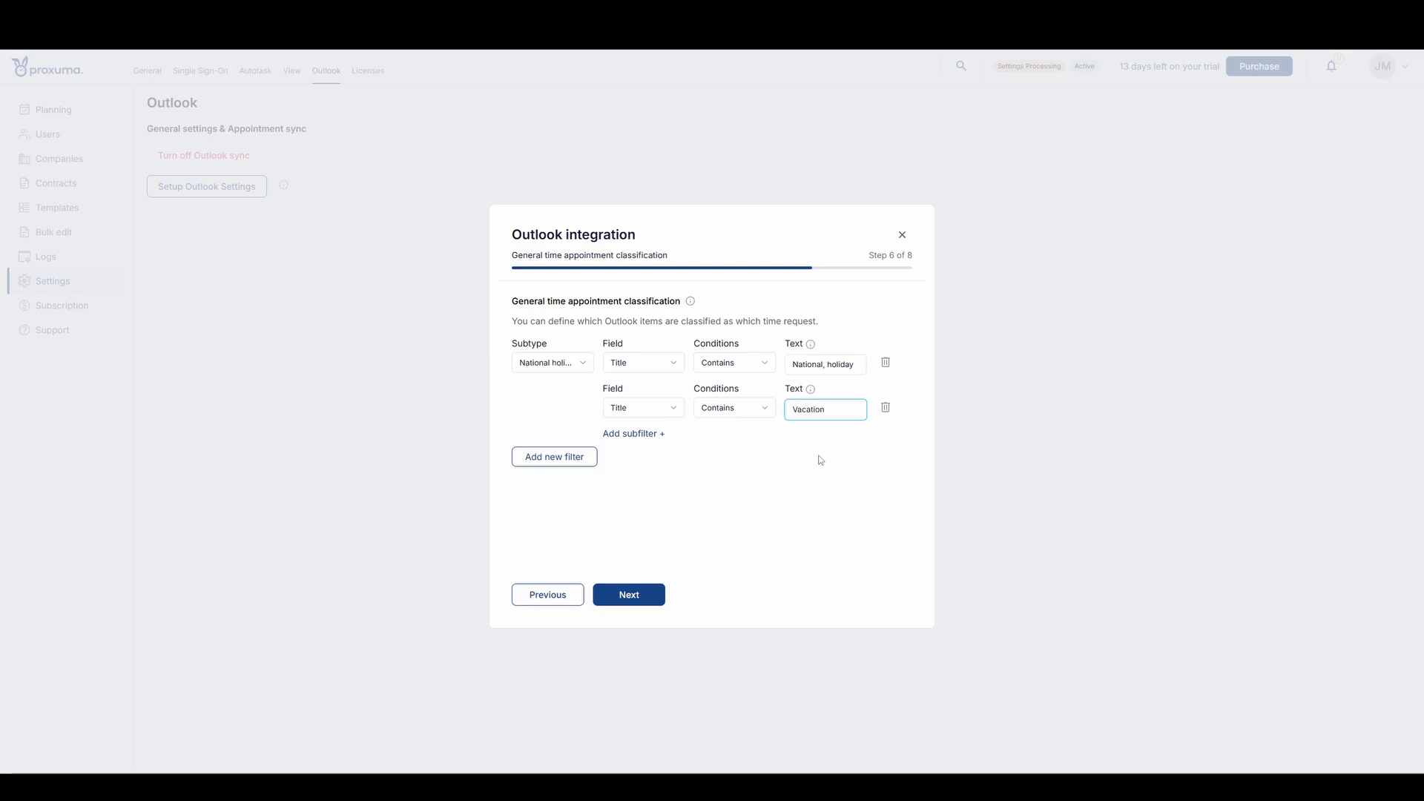
click(821, 460)
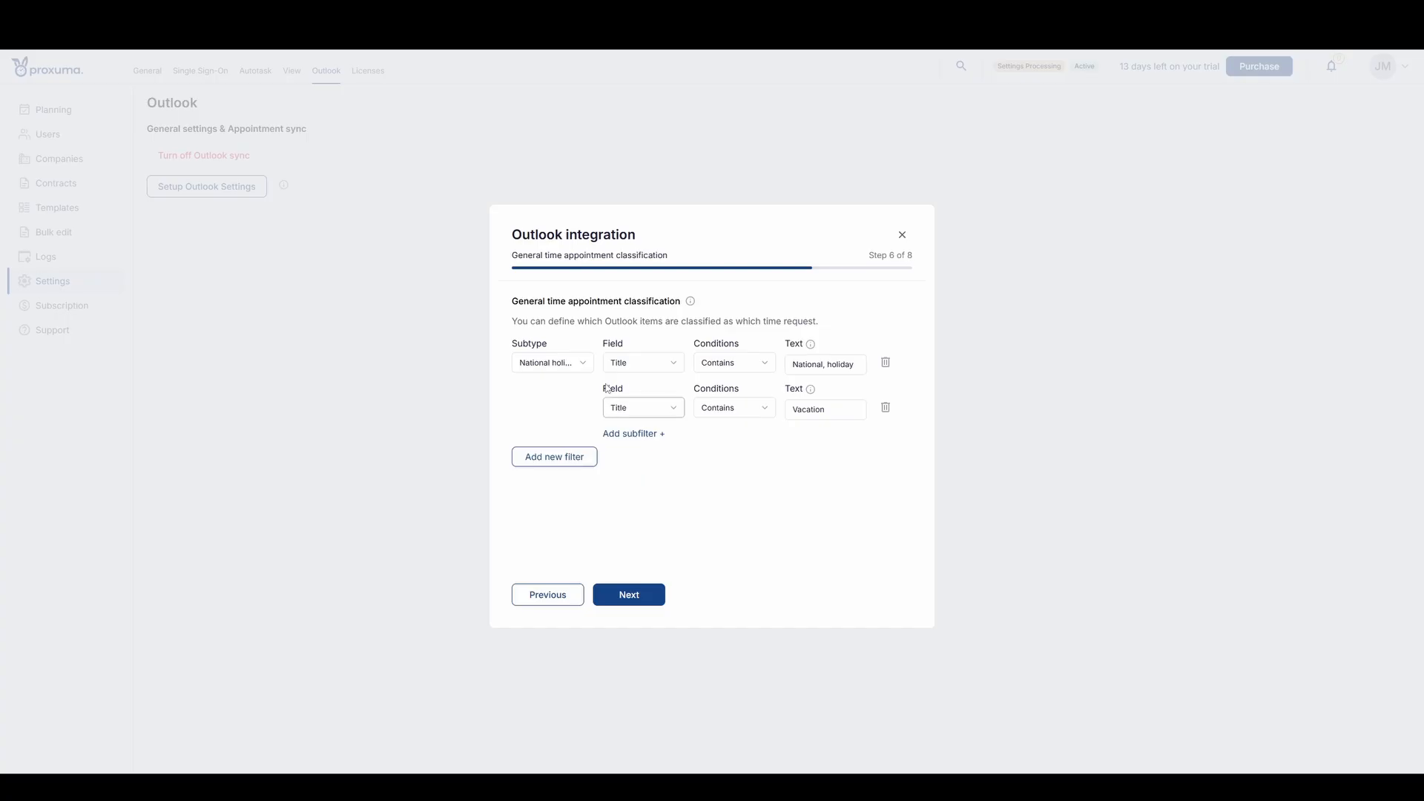
click(886, 409)
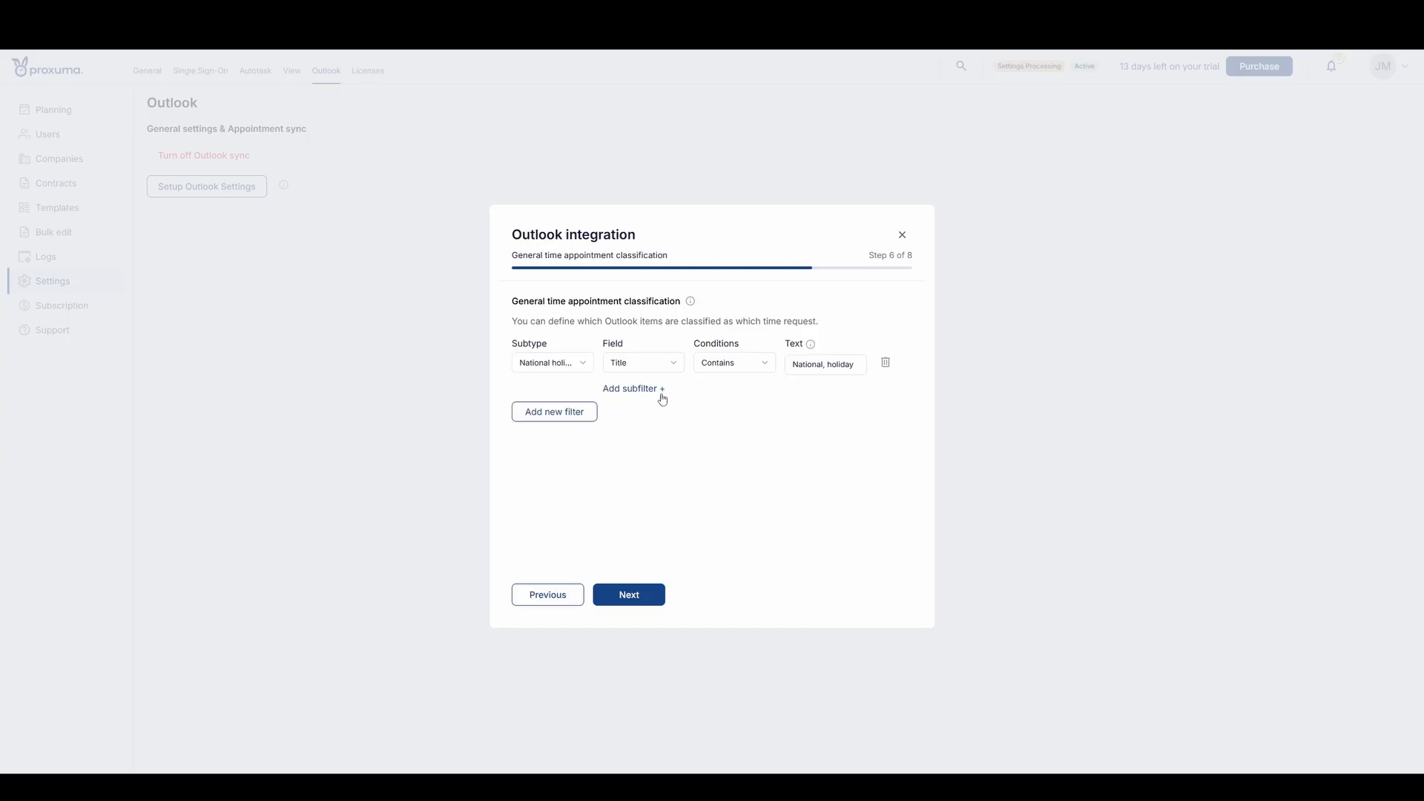
Add a classification filter for the Vacation subtype where the title contains "Vacation"
click(555, 412)
click(549, 433)
click(555, 472)
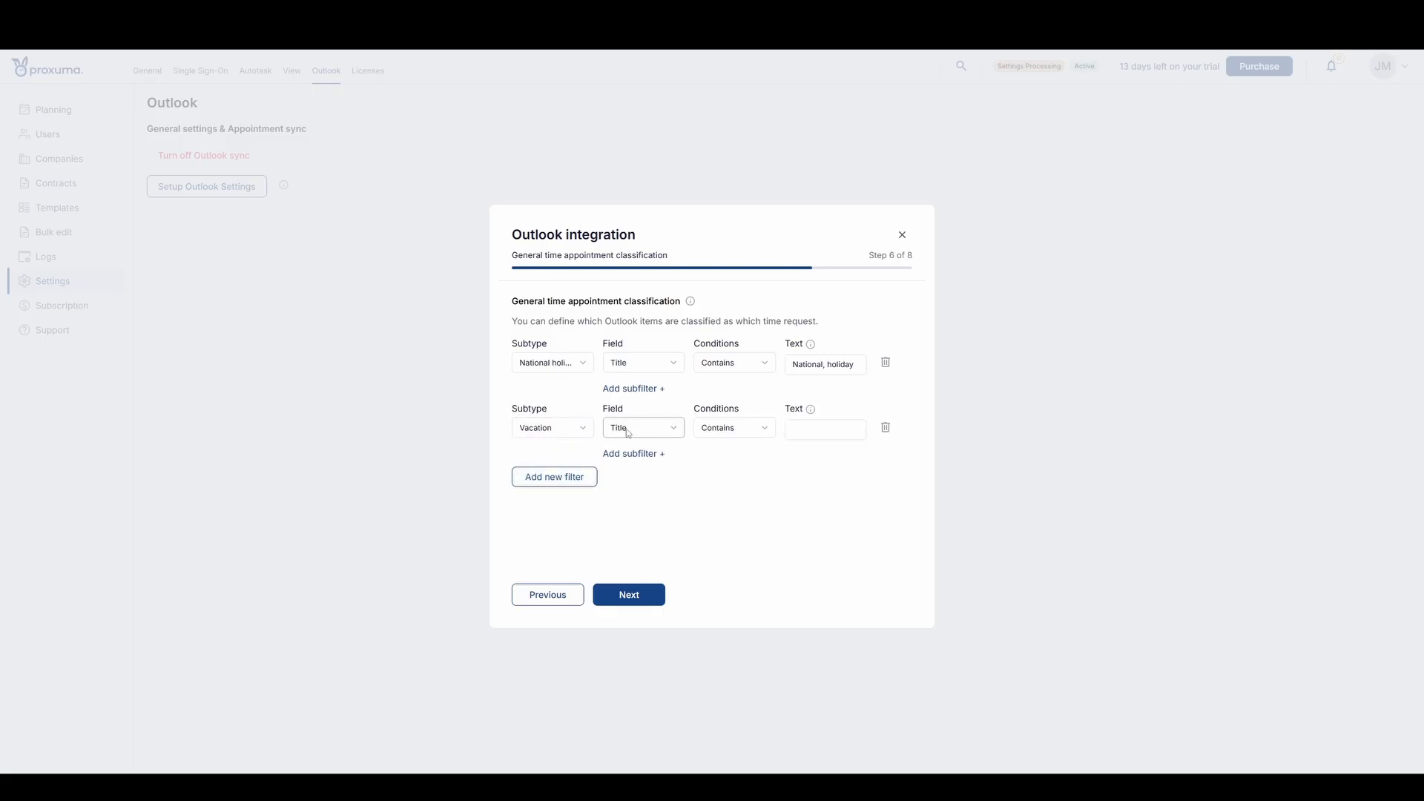
click(834, 434)
text(Vacation)
Add a subfilter to the Vacation filter where the description contains "Leave"
click(619, 455)
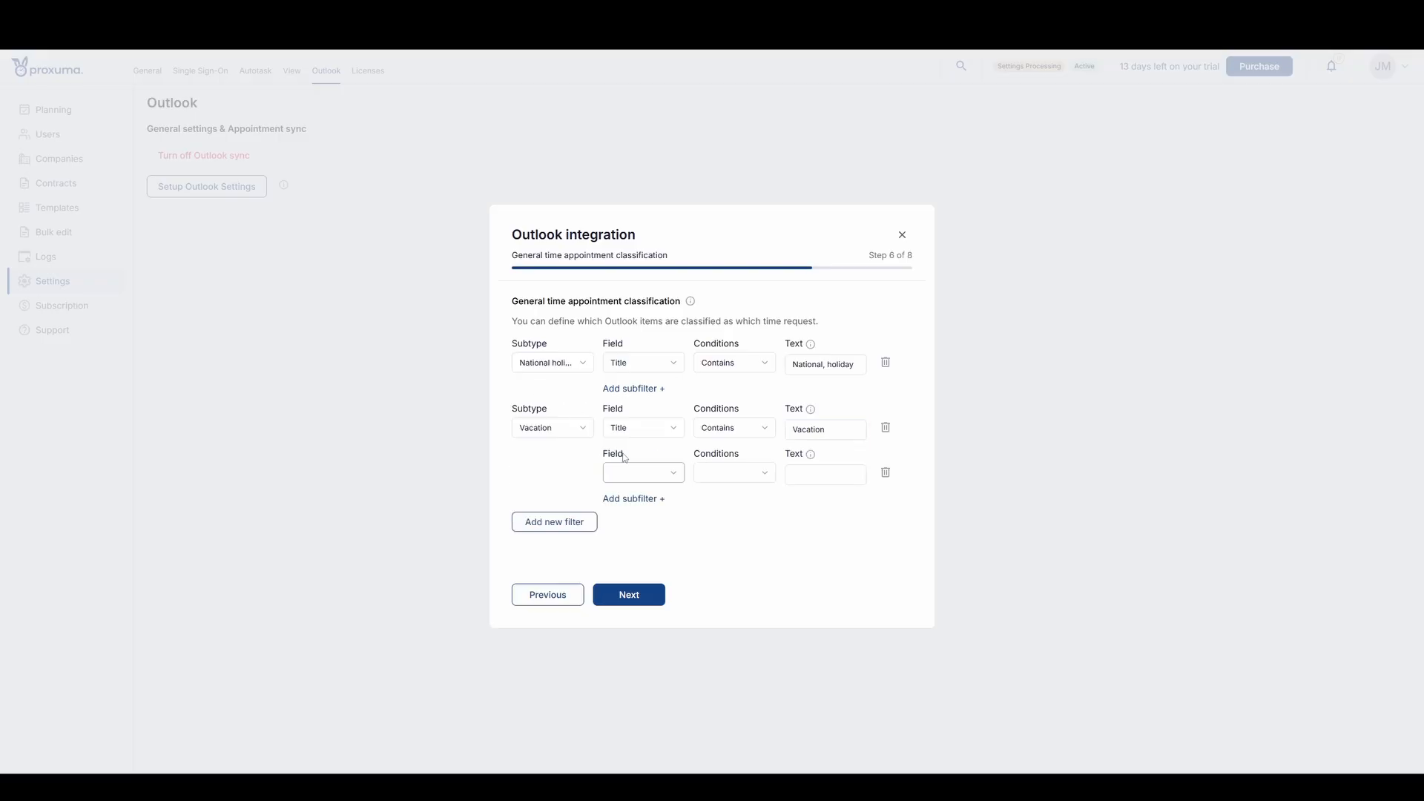
click(629, 481)
click(644, 522)
click(749, 475)
click(735, 499)
click(802, 480)
text(Leave)
Add another subfilter to the Vacation filter where the title contains "Holiday"
click(637, 500)
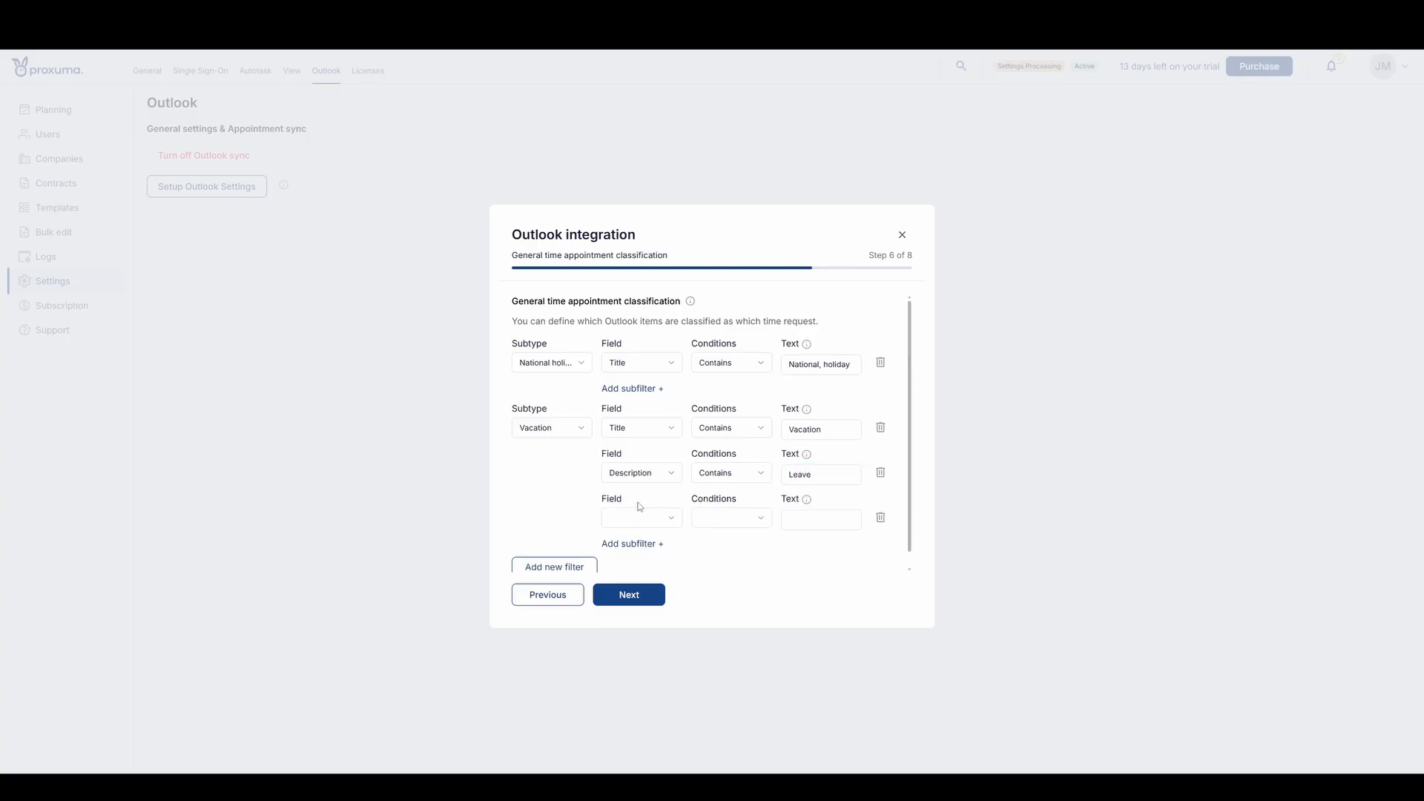
click(637, 521)
click(627, 475)
click(709, 519)
click(728, 546)
text(Holiday)
click(770, 570)
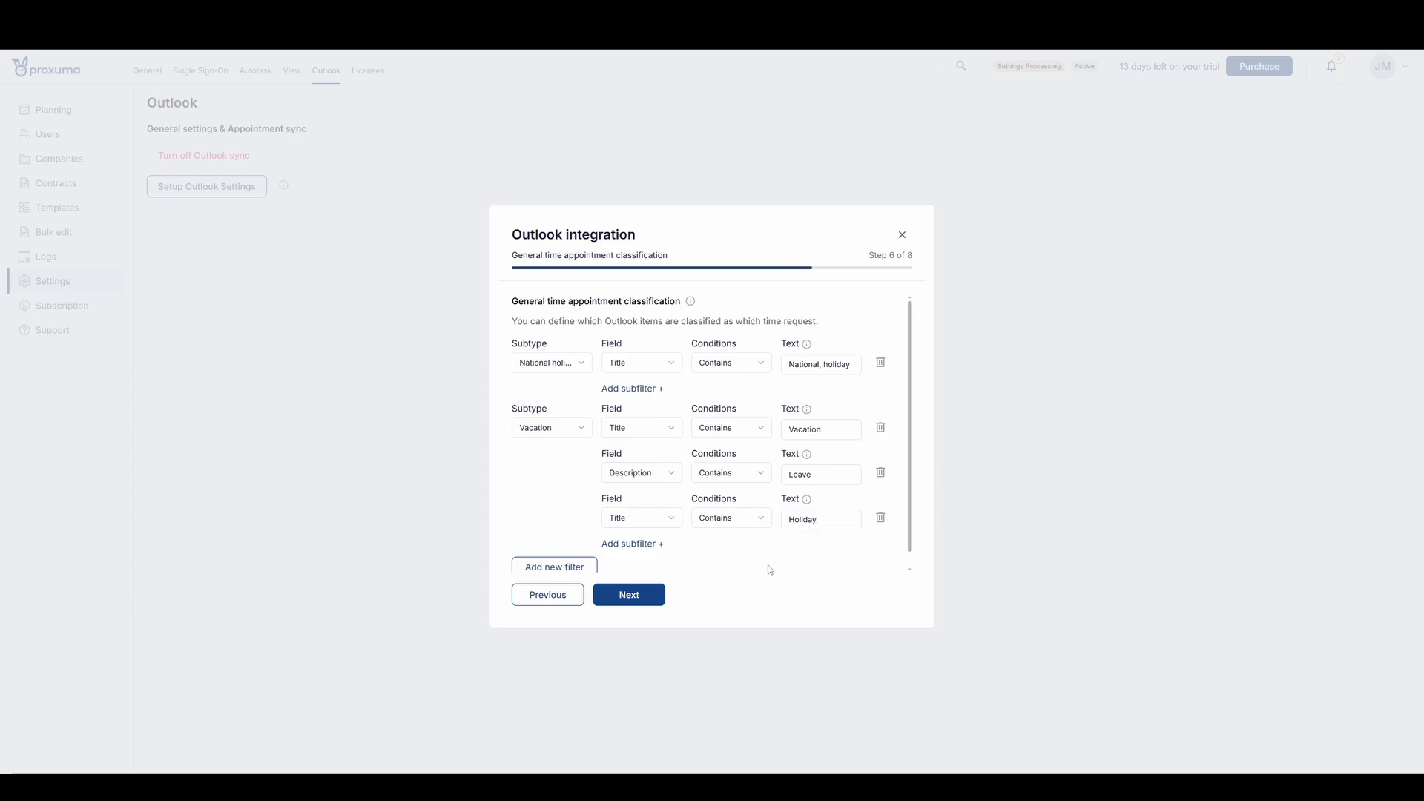
Add a classification filter for the Absence subtype where the title contains "Sick"
scroll(712, 475, down, 1)
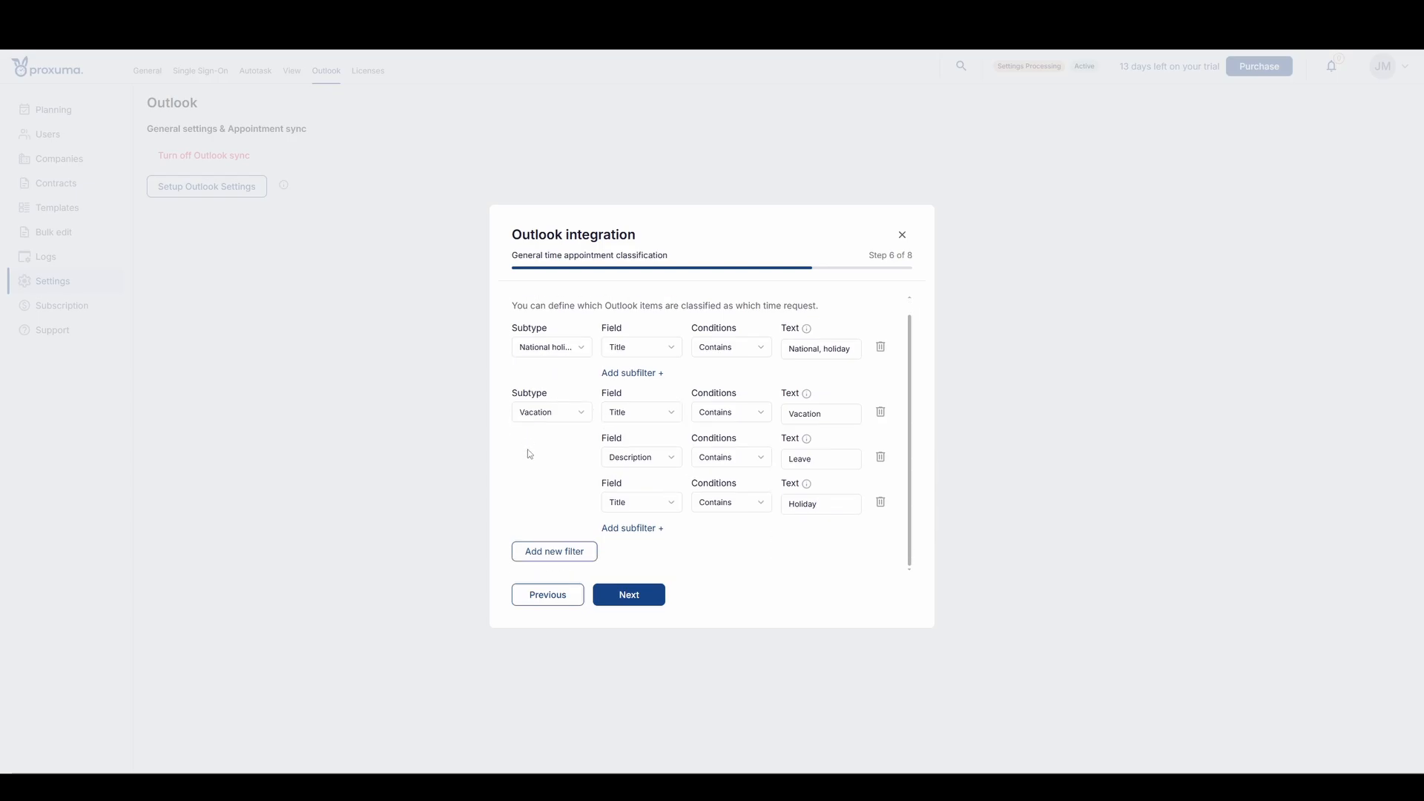
click(554, 551)
scroll(553, 519, down, 2)
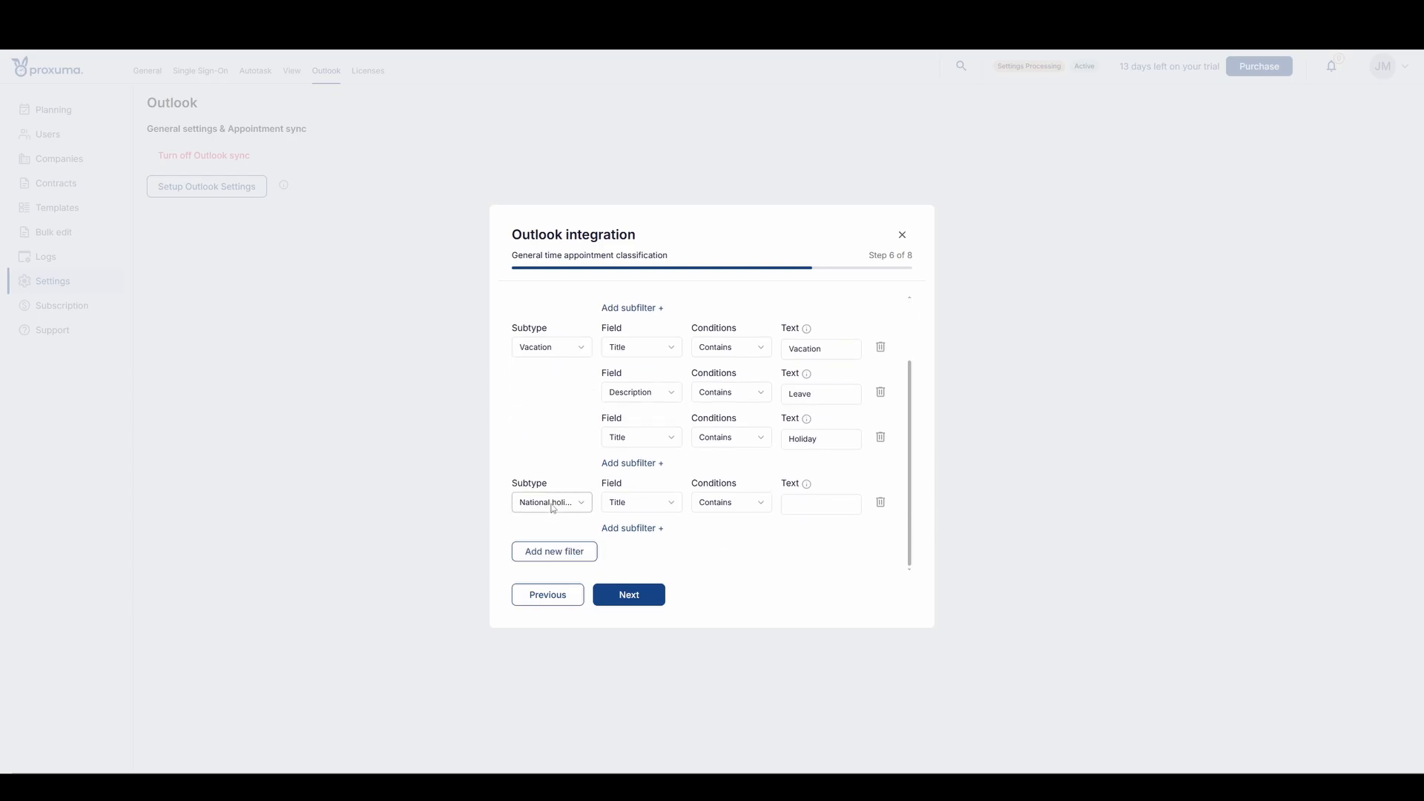
click(553, 504)
click(554, 449)
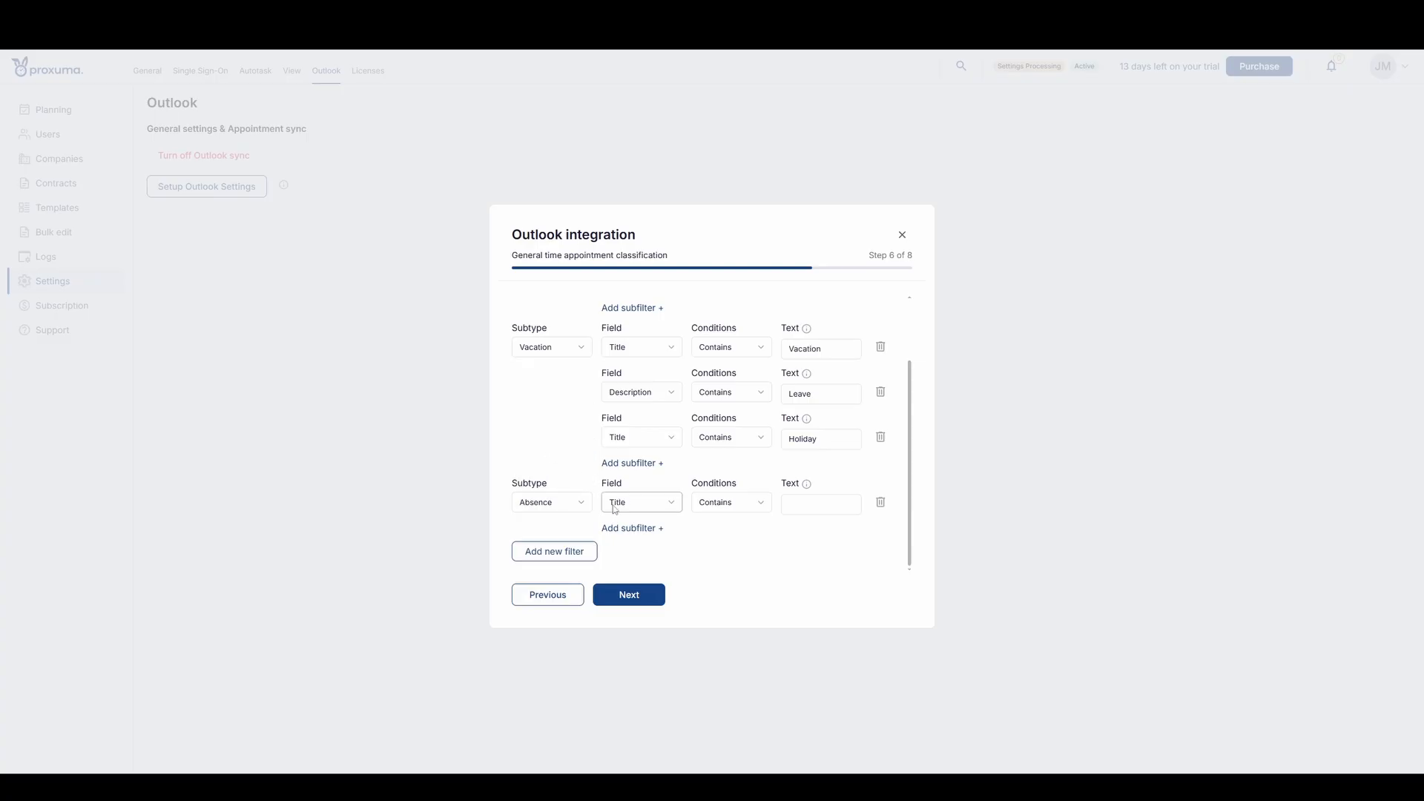
click(801, 505)
text(Sick)
Add a subfilter to the Absence filter where the title contains "Absence"
click(639, 535)
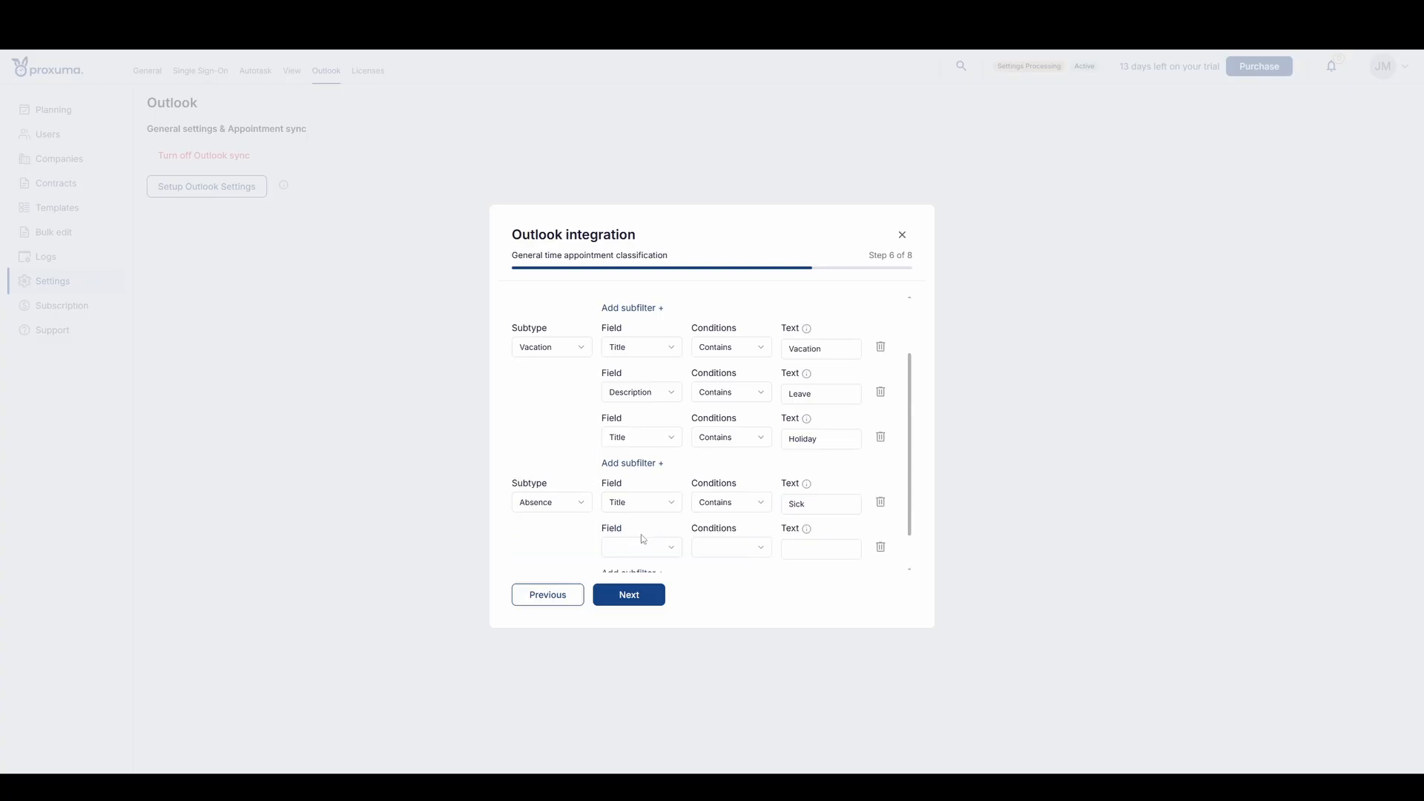
click(637, 548)
click(619, 503)
click(723, 549)
click(810, 552)
text(Absence)
Add a classification filter for the Meeting subtype where the title contains "Meeting"
scroll(809, 552, down, 1)
click(554, 551)
scroll(564, 534, down, 1)
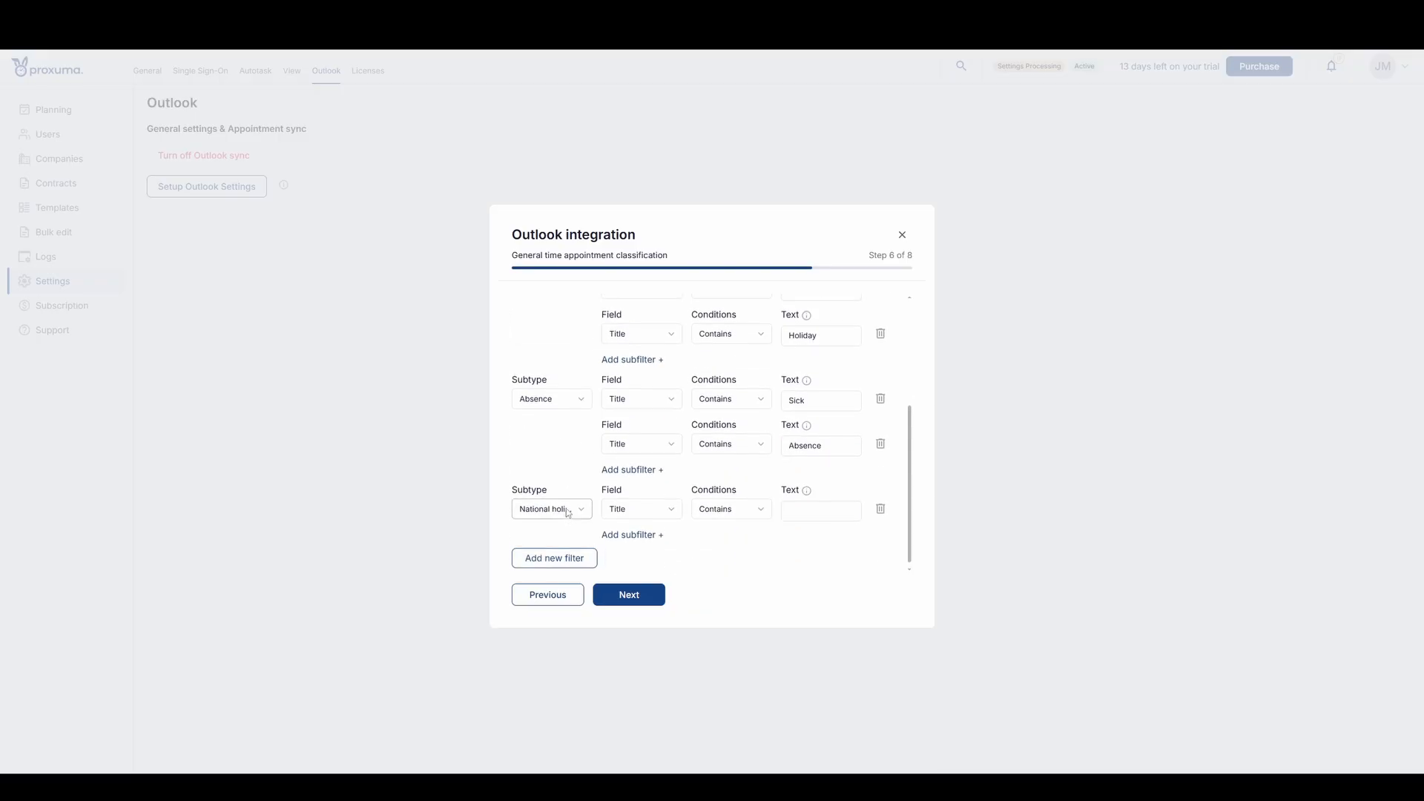
click(557, 508)
click(556, 465)
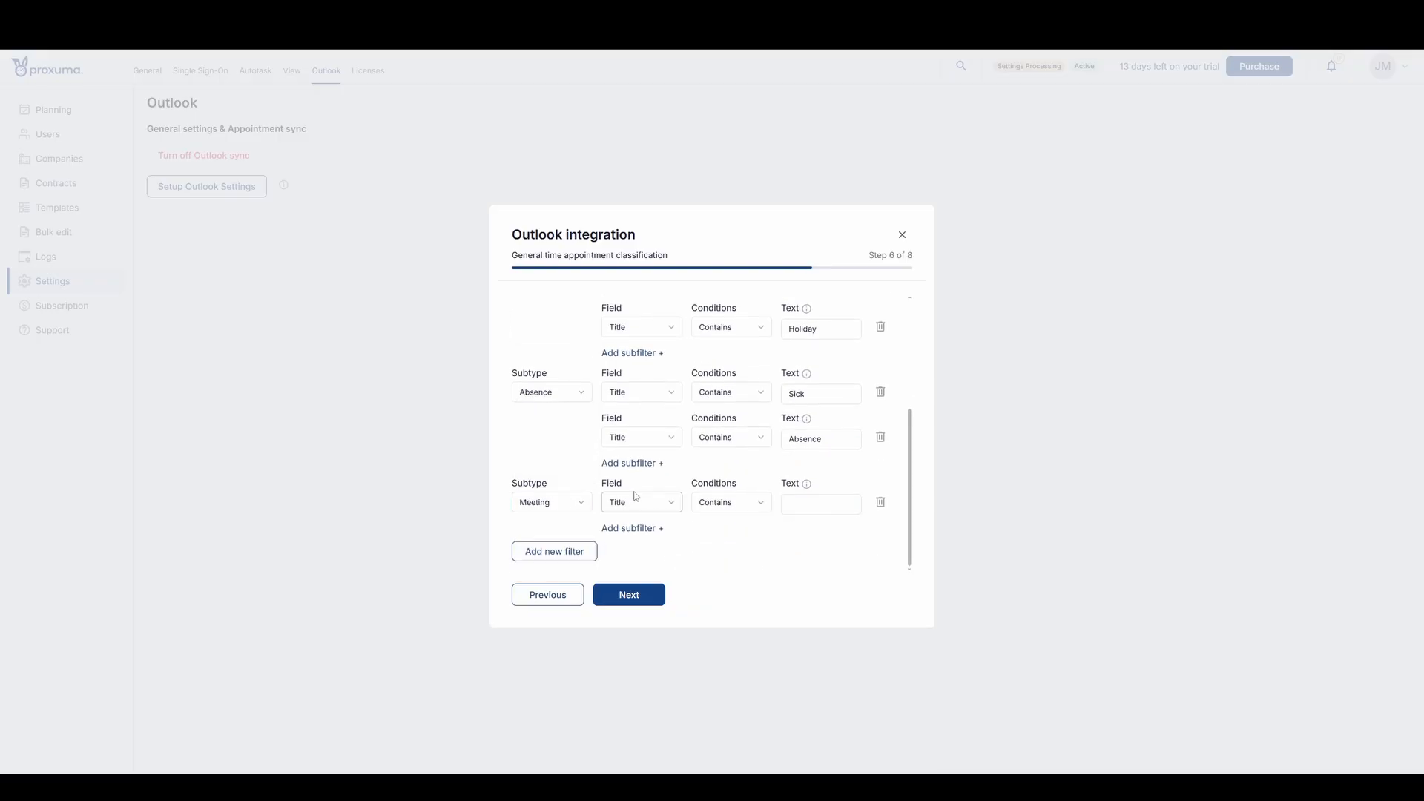
click(811, 503)
text(MMee)
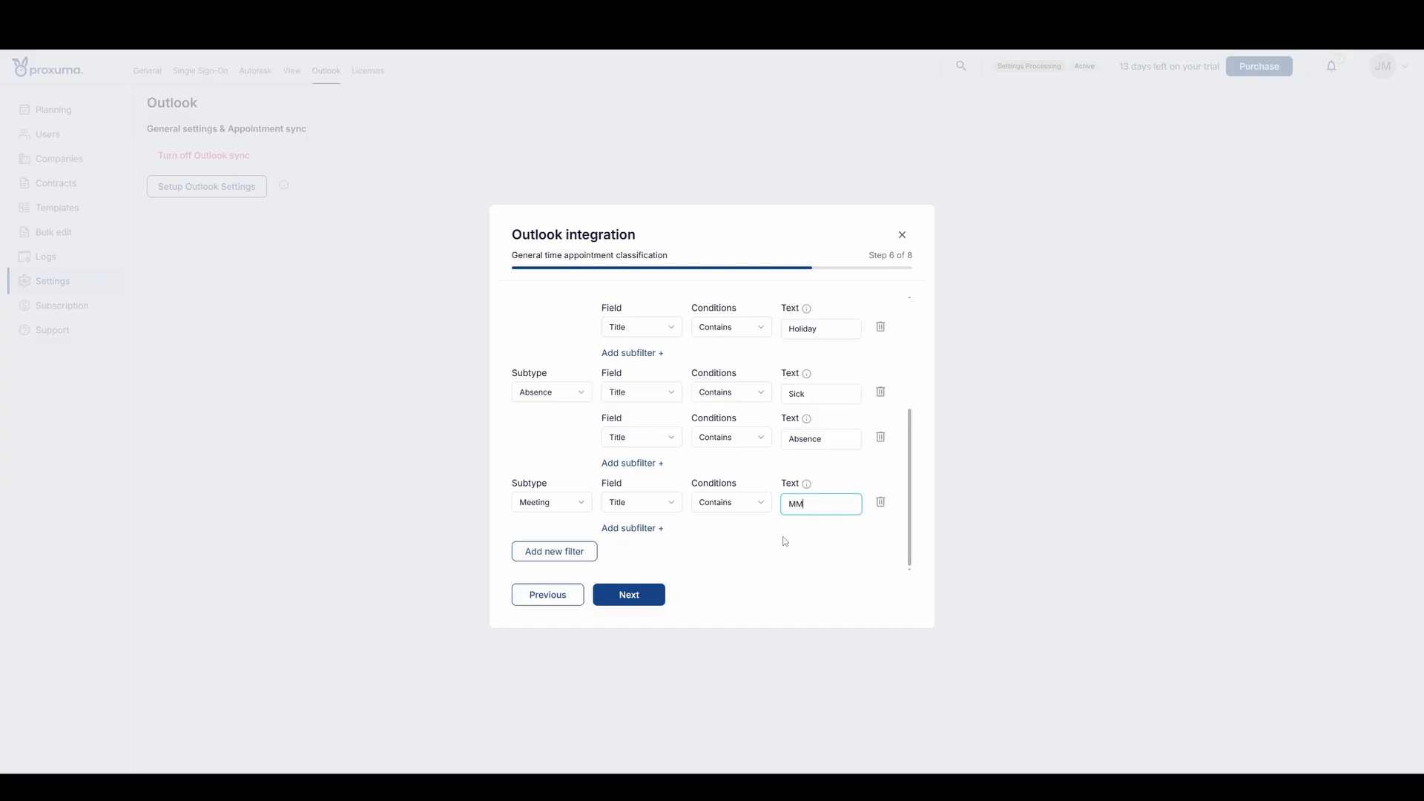
key(BackSpace)
key(BackSpace)
key(BackSpace)
text(eeting)
click(699, 541)
Add a classification filter for the Lunch subtype where the title contains "Lunch"
click(555, 551)
scroll(558, 501, down, 1)
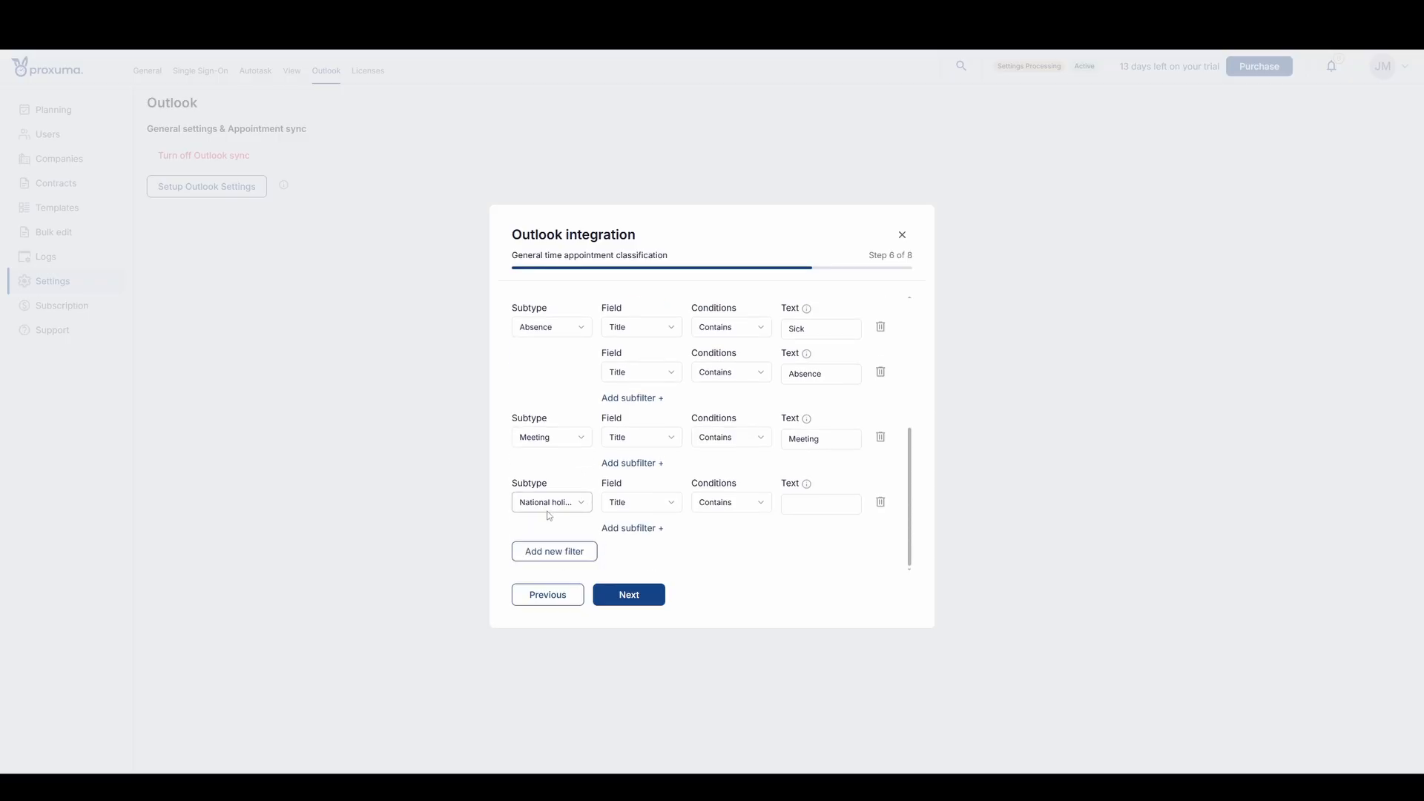
click(558, 506)
click(549, 483)
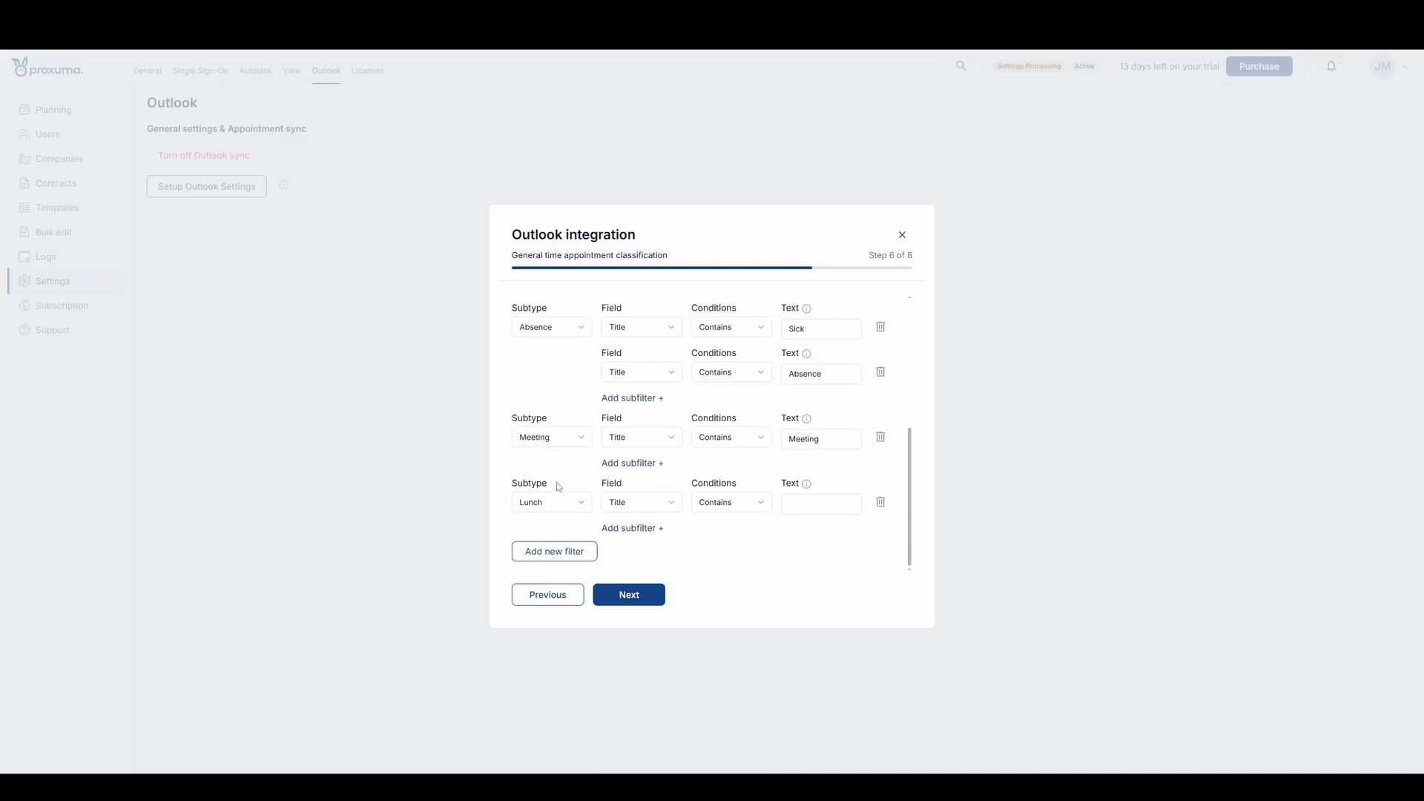
click(639, 504)
click(816, 504)
text(Lunch)
click(788, 546)
Add a classification filter for the Travel time subtype where the title contains "Travel"
click(560, 551)
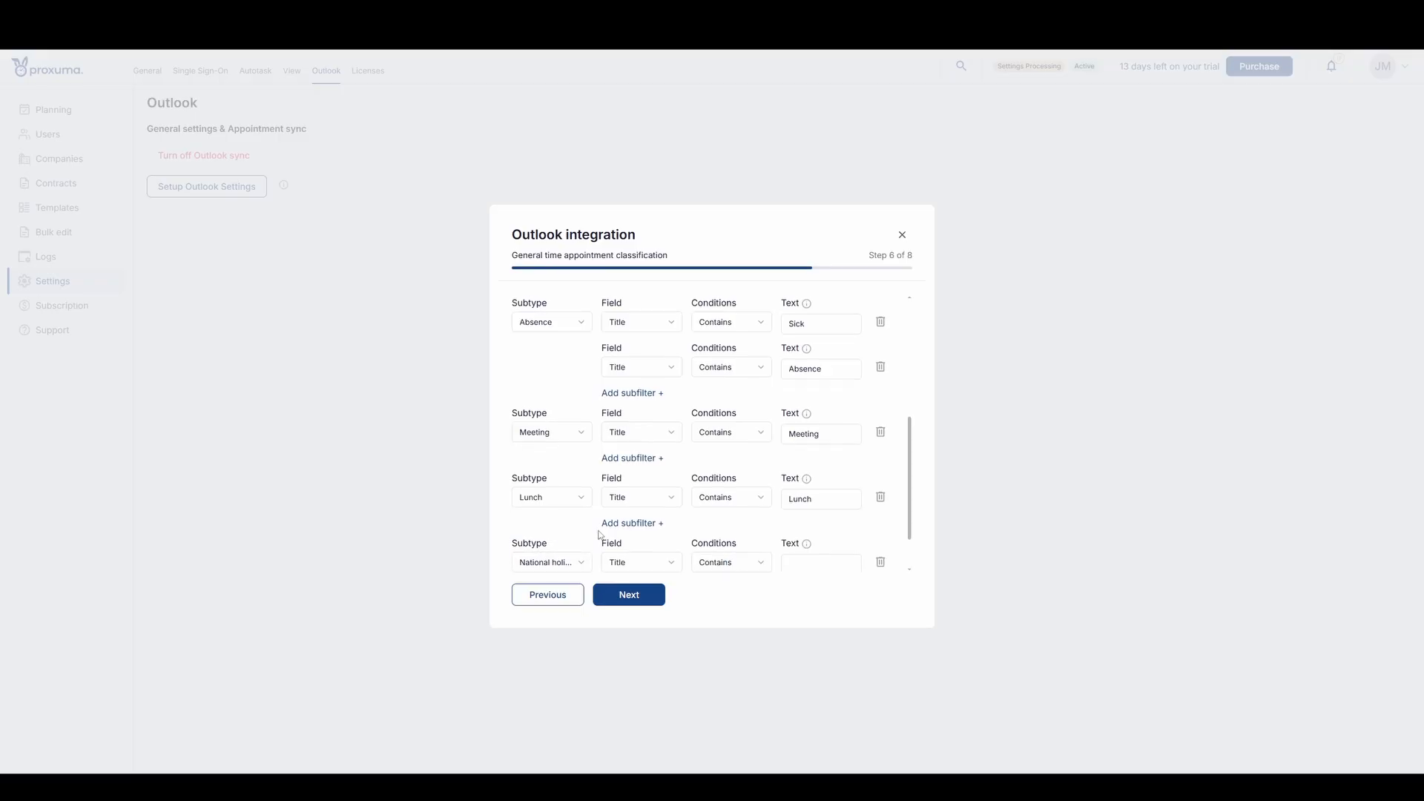
click(544, 503)
scroll(561, 463, down, 2)
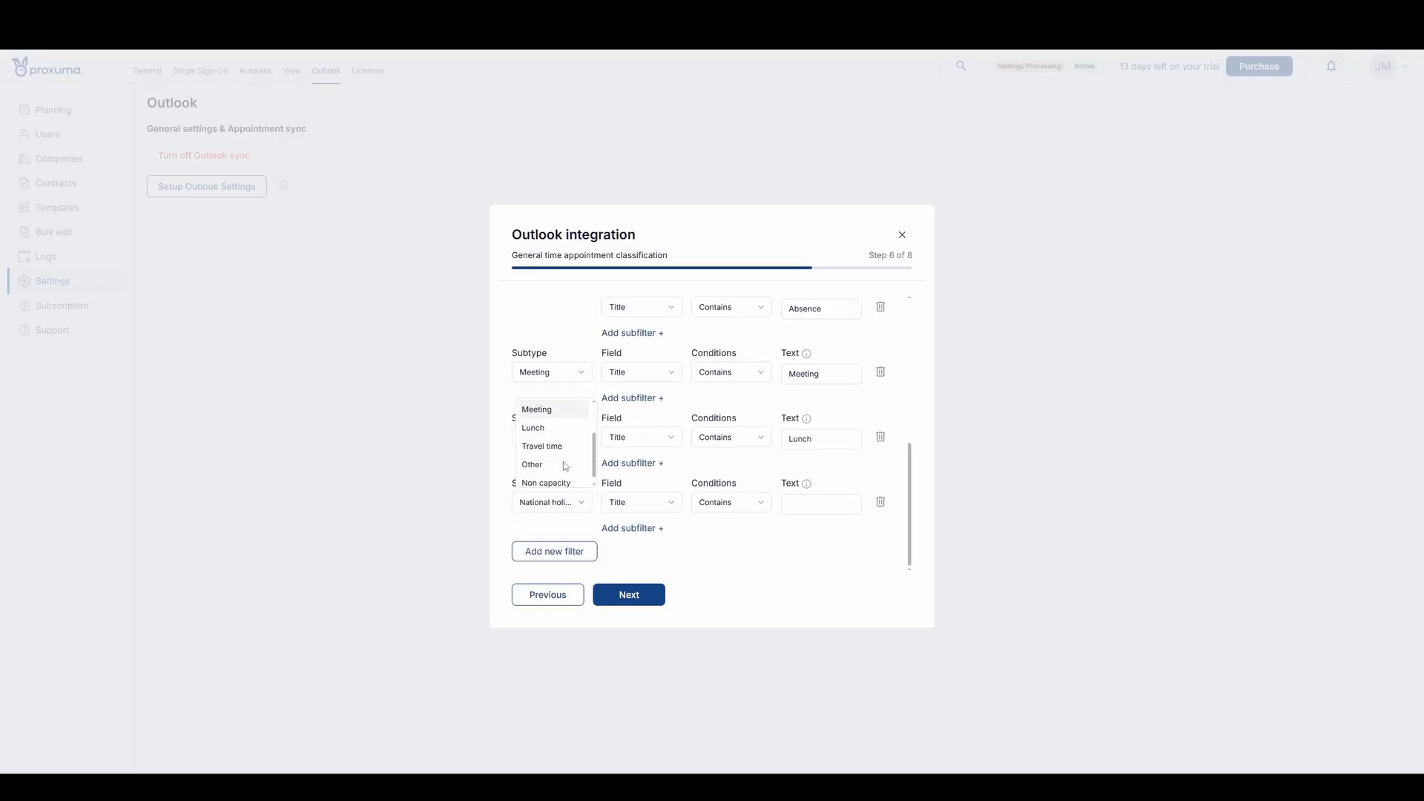
click(563, 448)
click(827, 511)
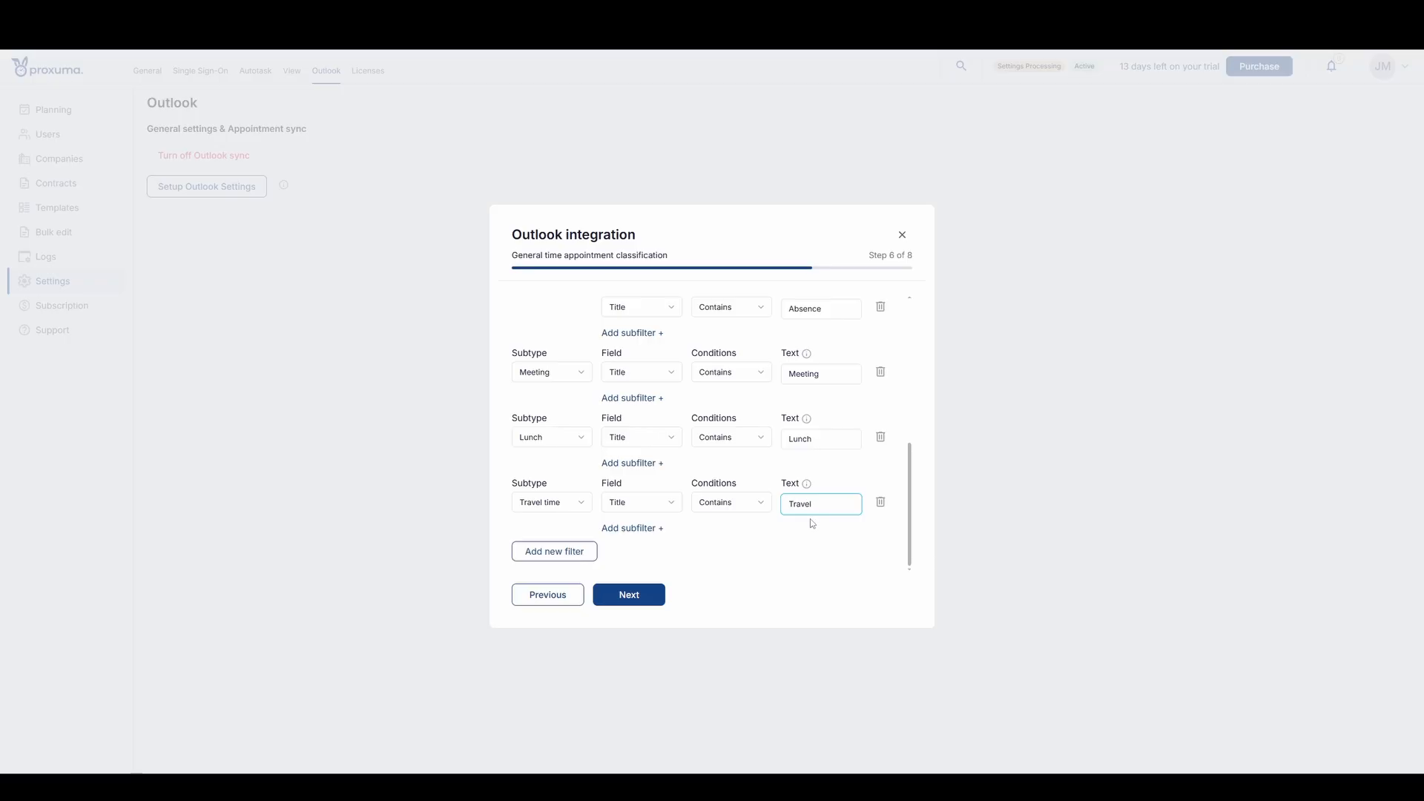
click(566, 553)
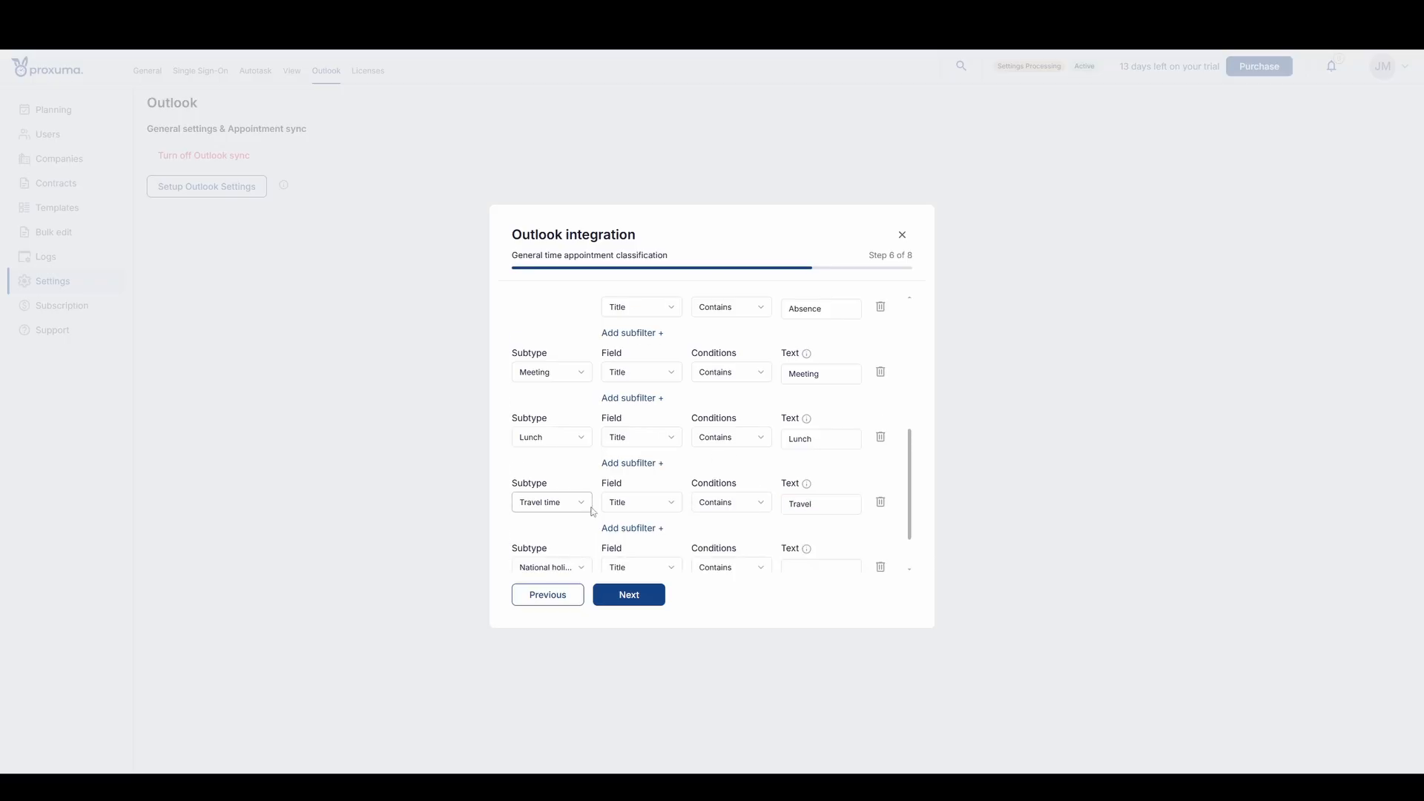
click(561, 505)
scroll(560, 479, down, 2)
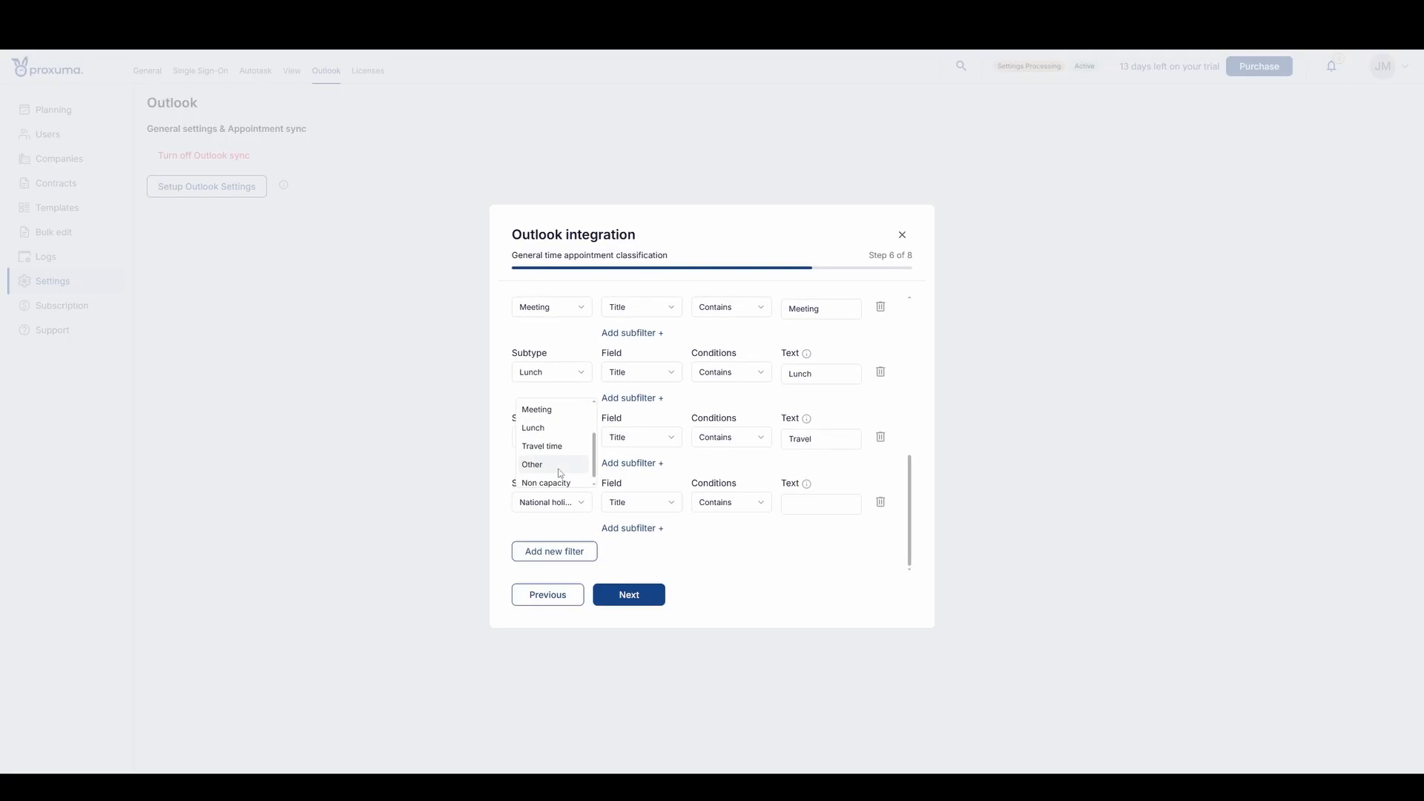
click(750, 541)
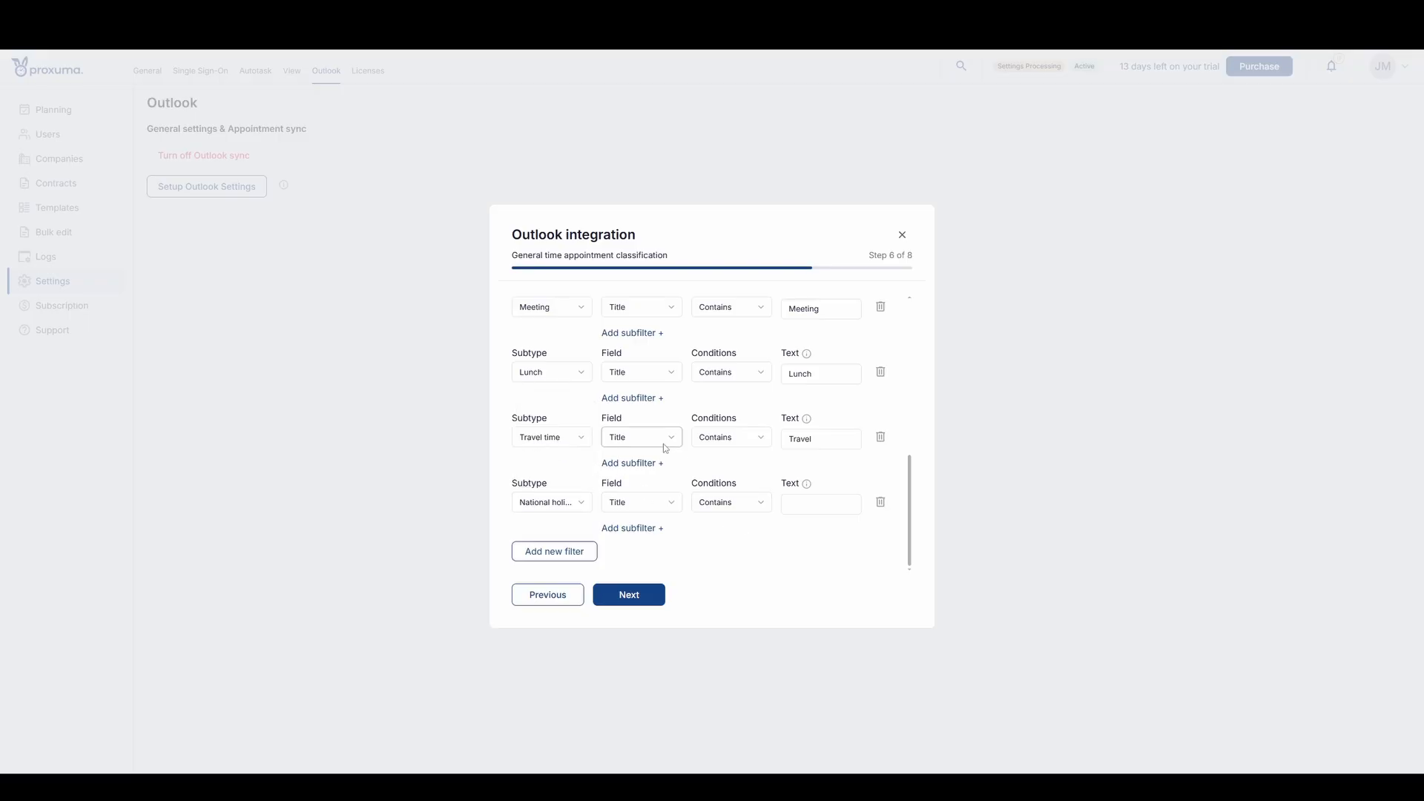
click(881, 502)
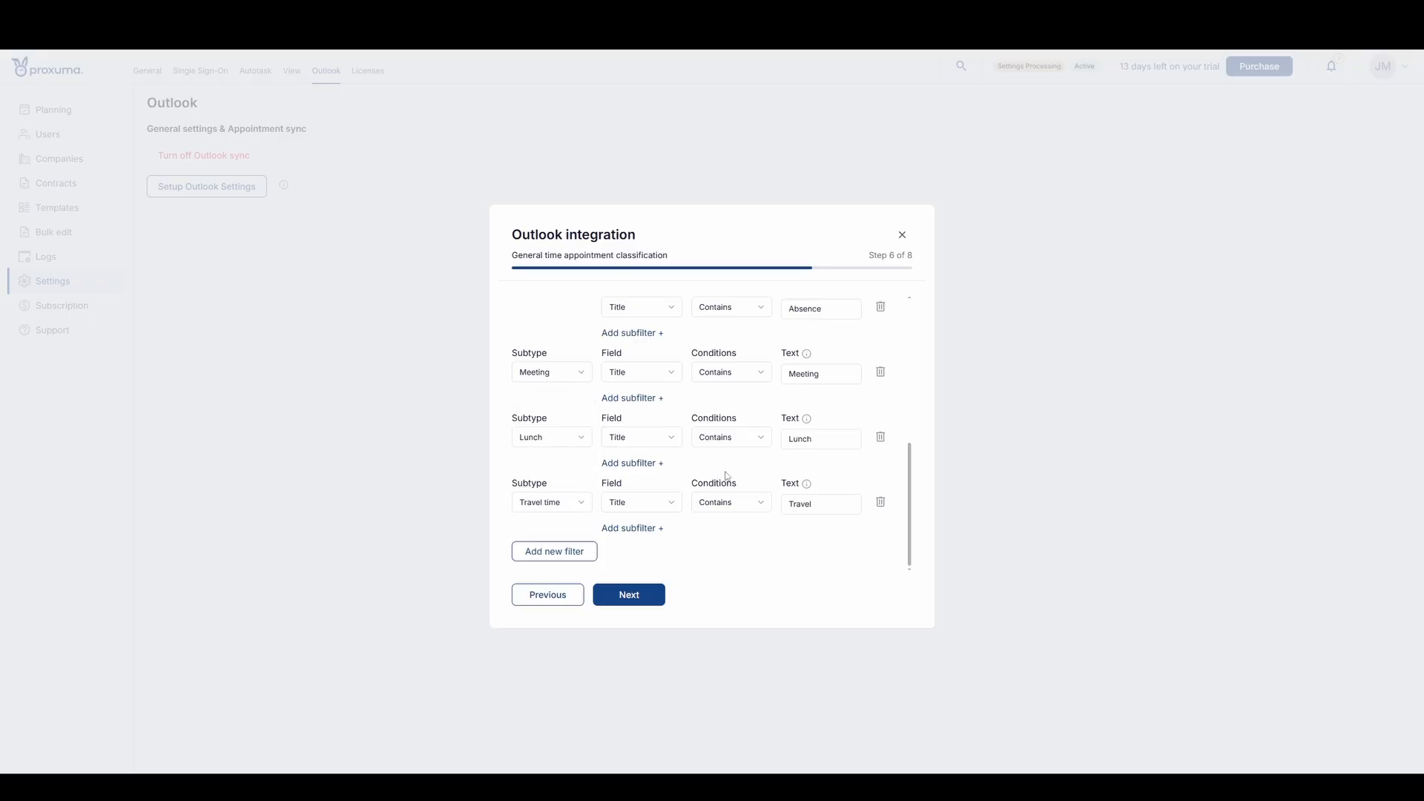
Review the complete list of classification filters and continue to the appointment layout settings
scroll(672, 460, up, 5)
scroll(684, 446, down, 10)
scroll(698, 557, up, 10)
click(638, 598)
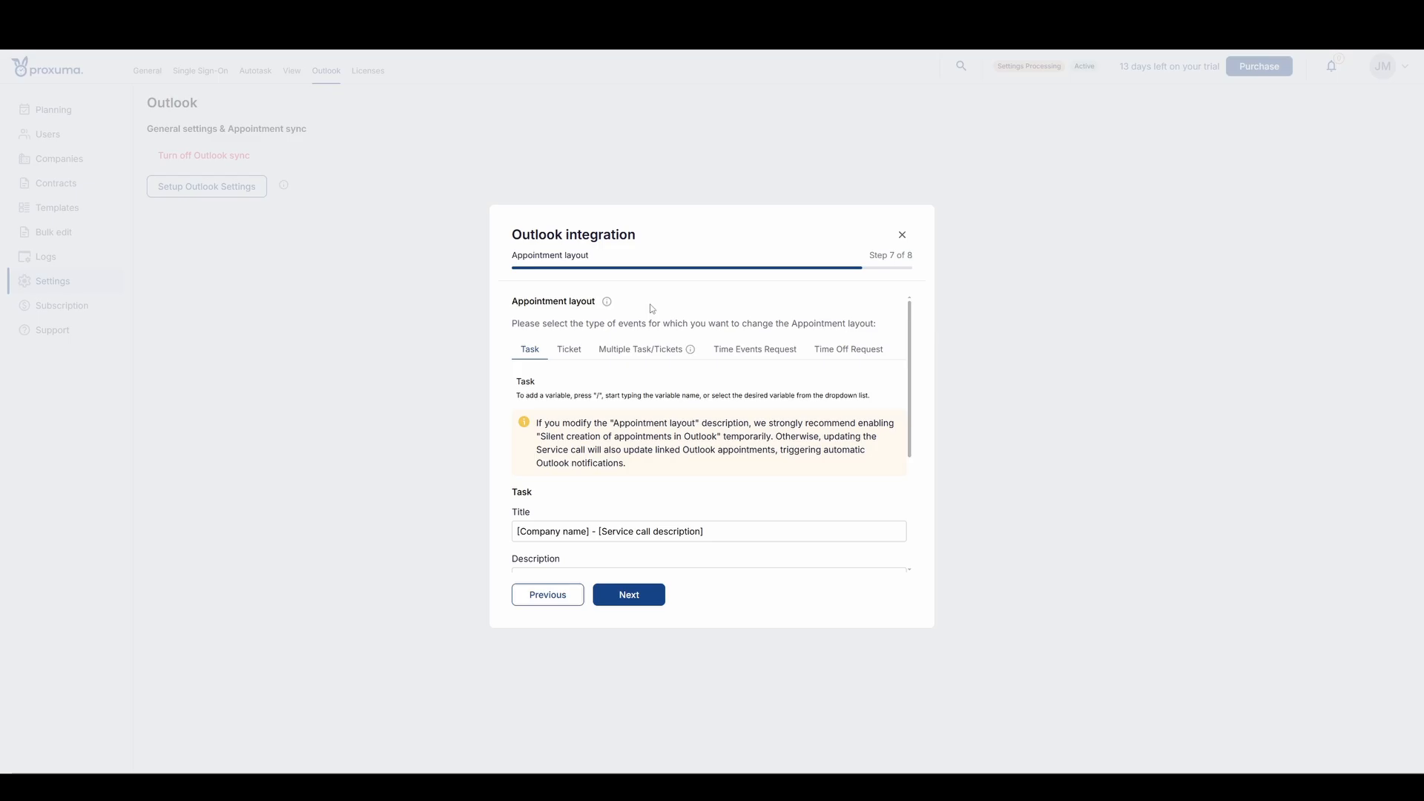
Examine the appointment layouts for the Task, Ticket, Multiple Task/Tickets, Time Events Request and Time Off Request event types
scroll(684, 486, down, 3)
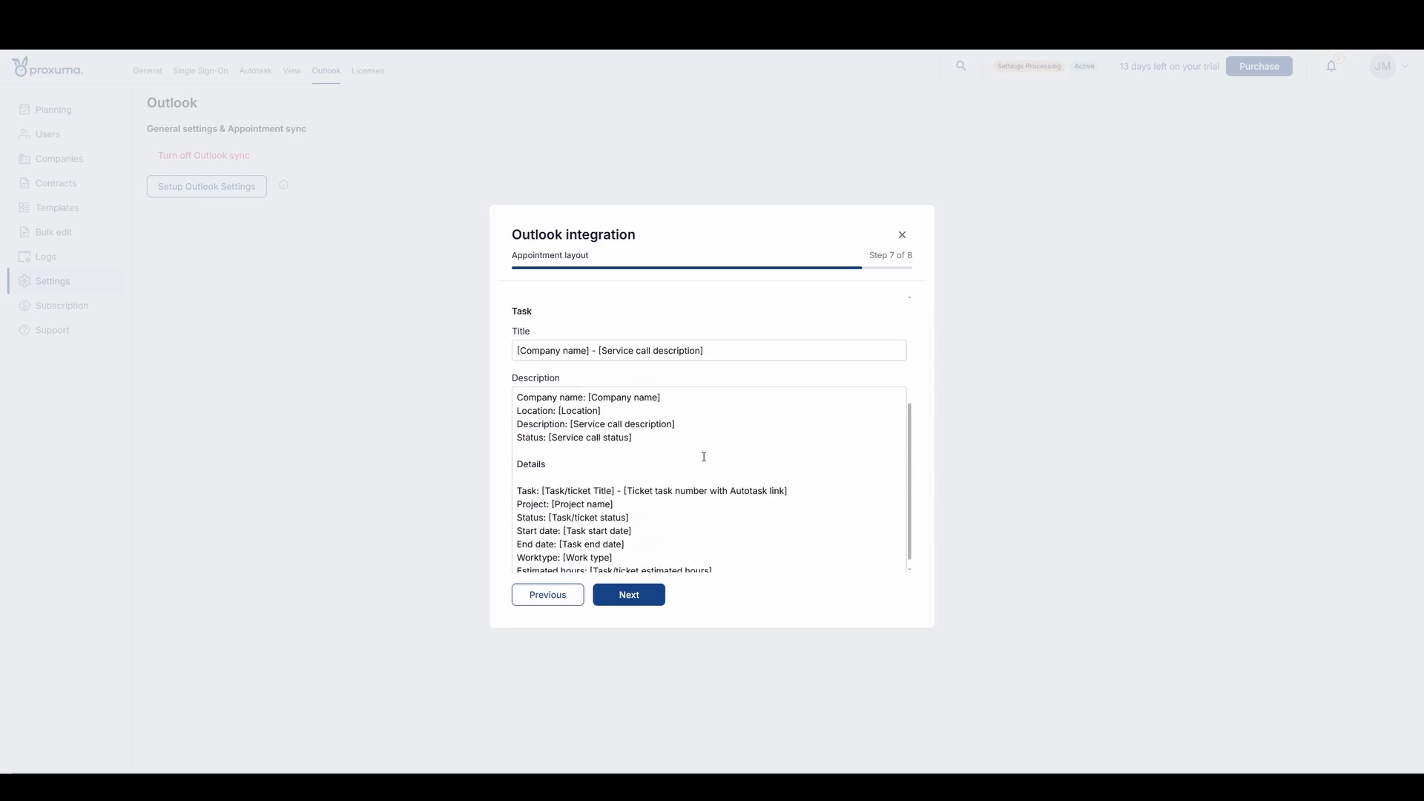
scroll(709, 460, up, 4)
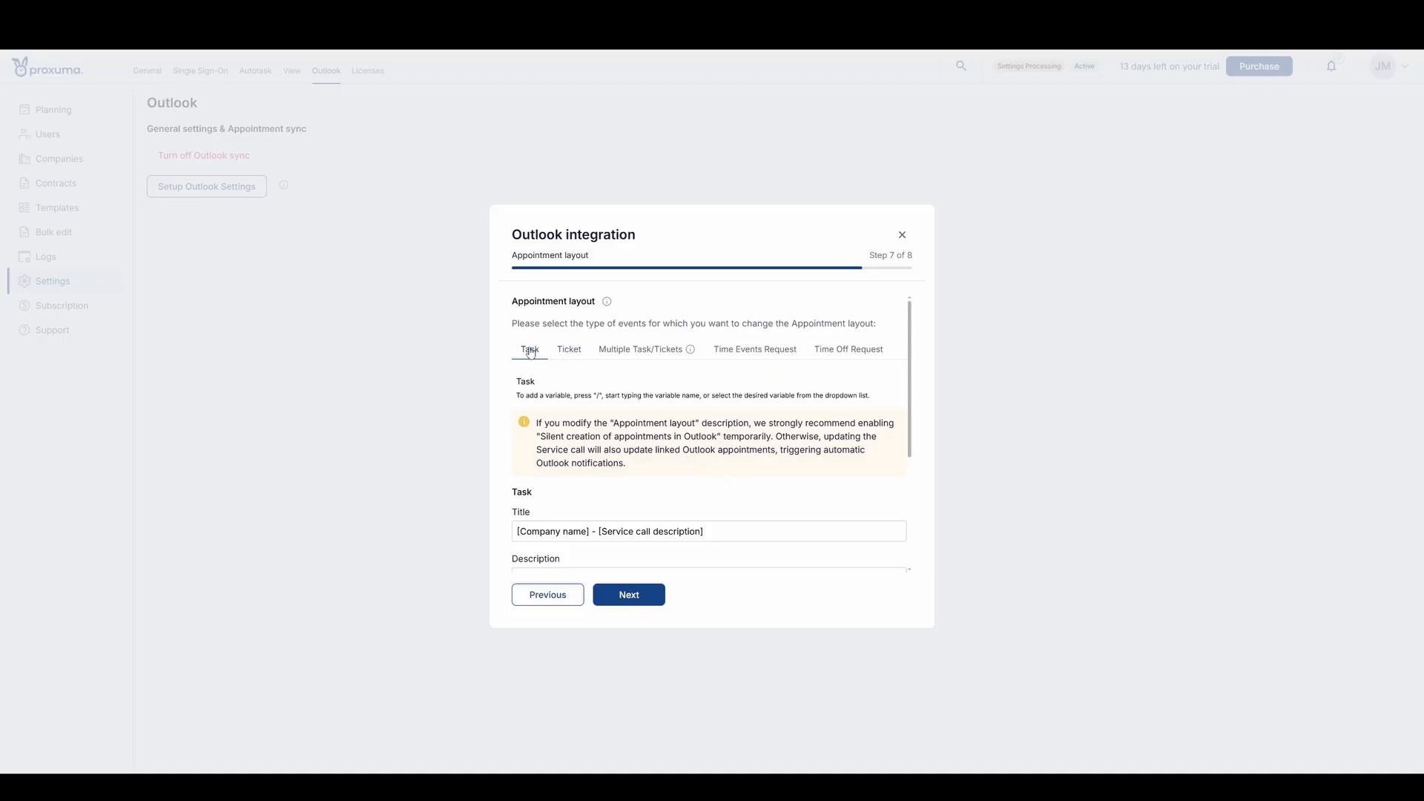
scroll(617, 463, down, 1)
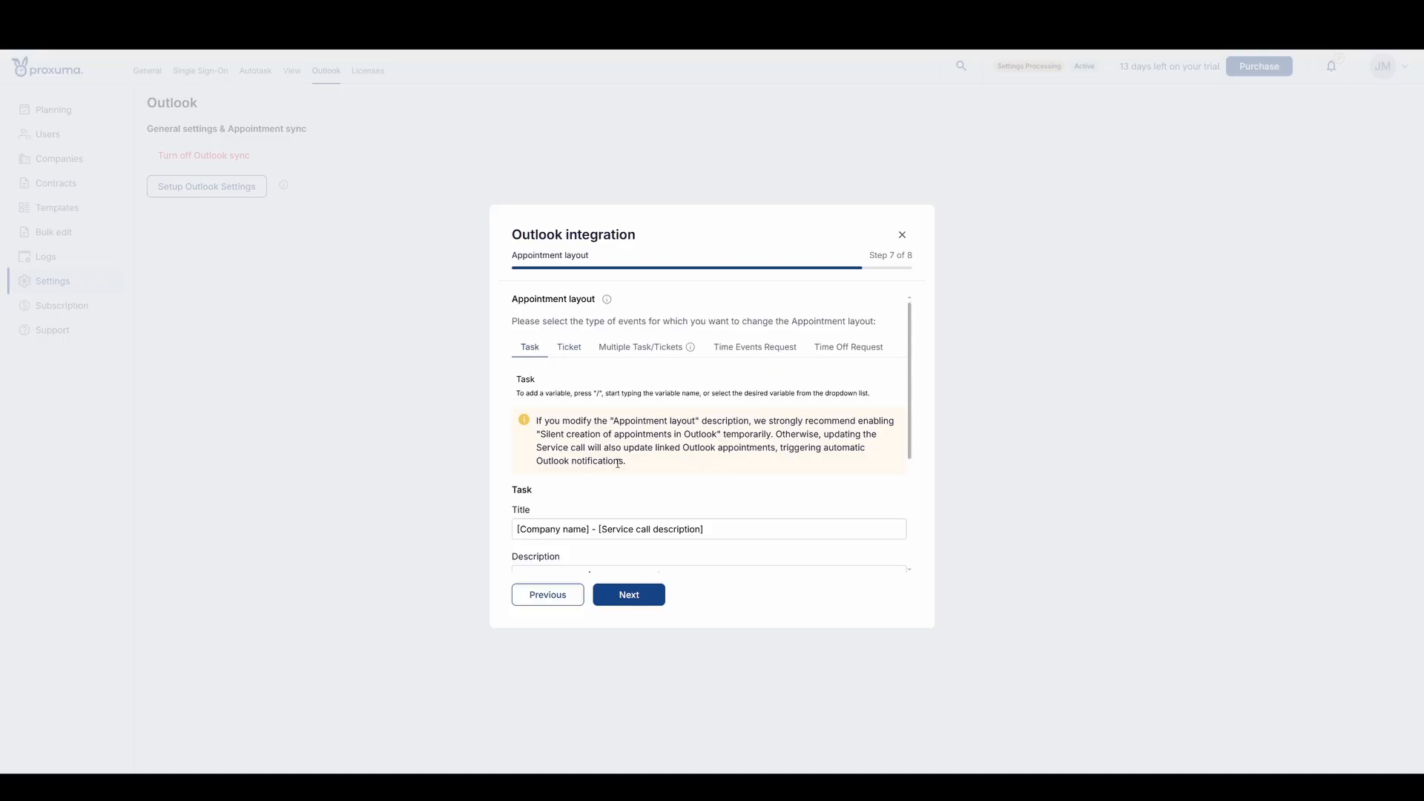
scroll(618, 463, down, 3)
scroll(687, 481, up, 4)
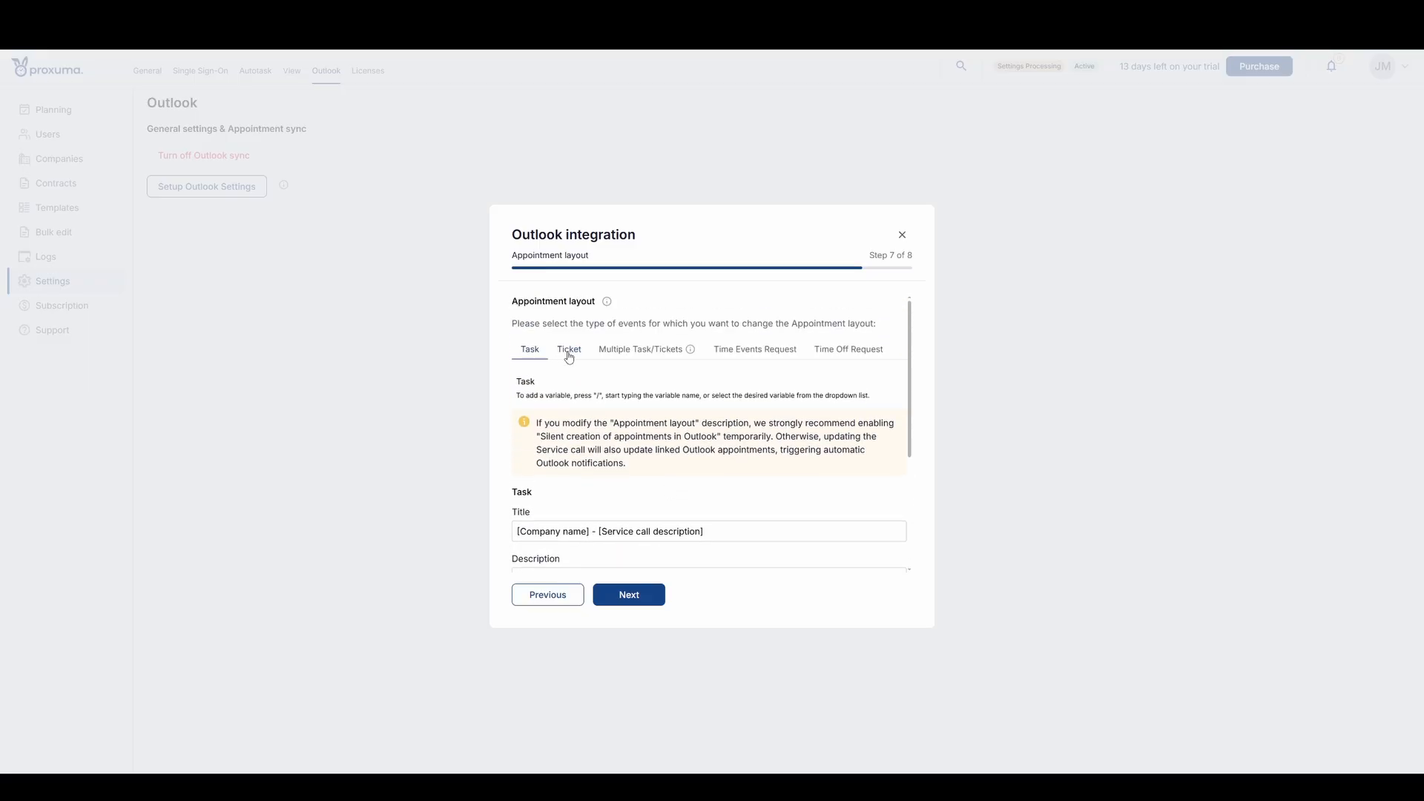
click(570, 355)
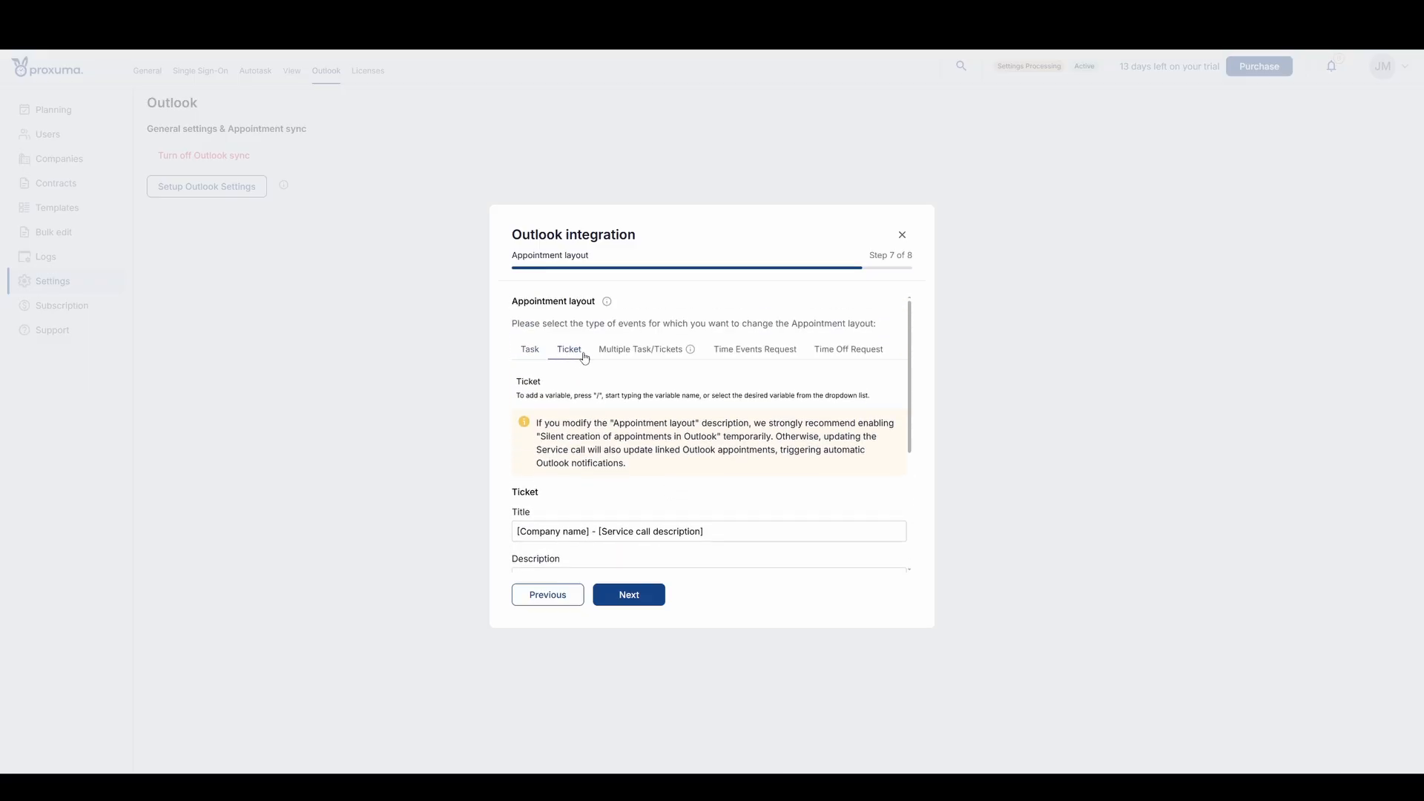
click(628, 354)
click(756, 354)
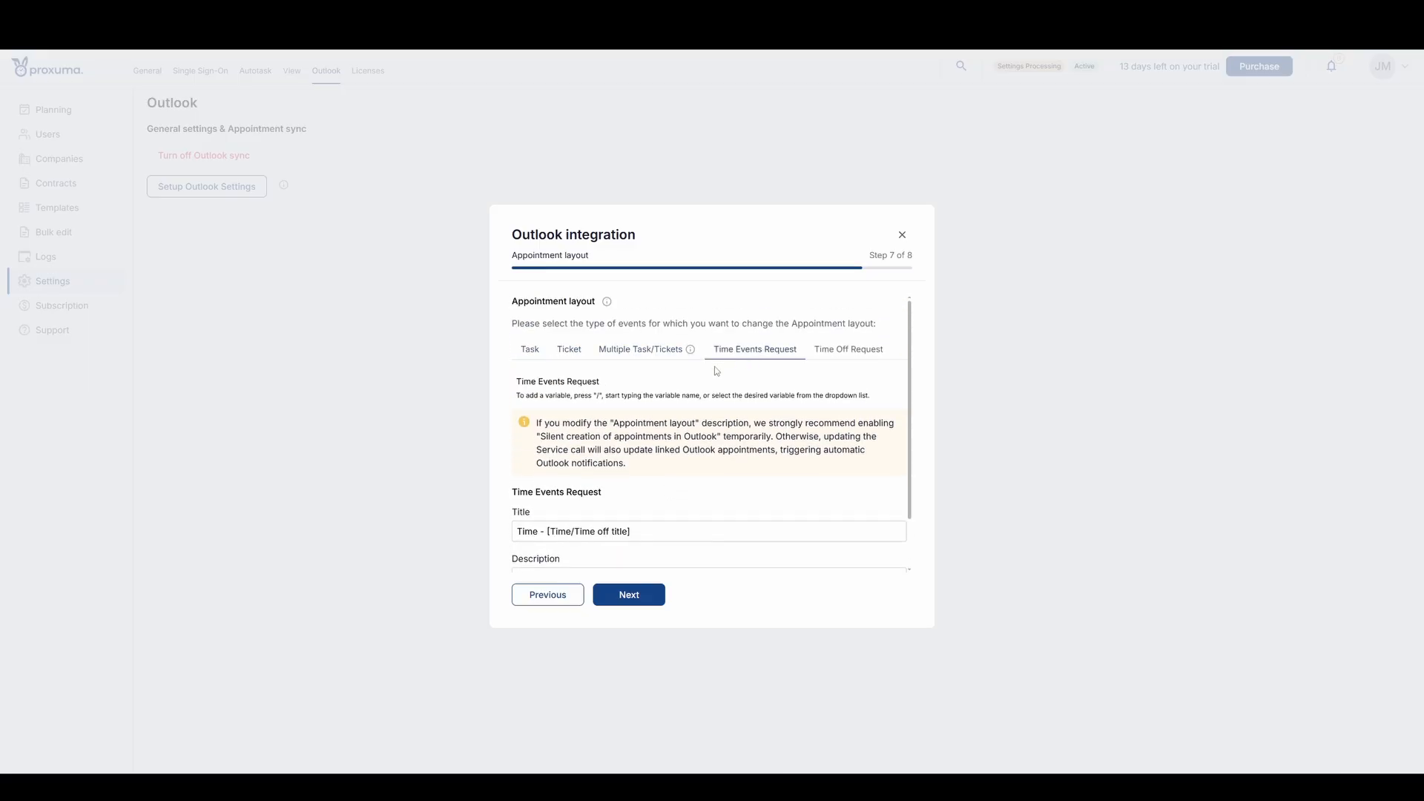
click(848, 353)
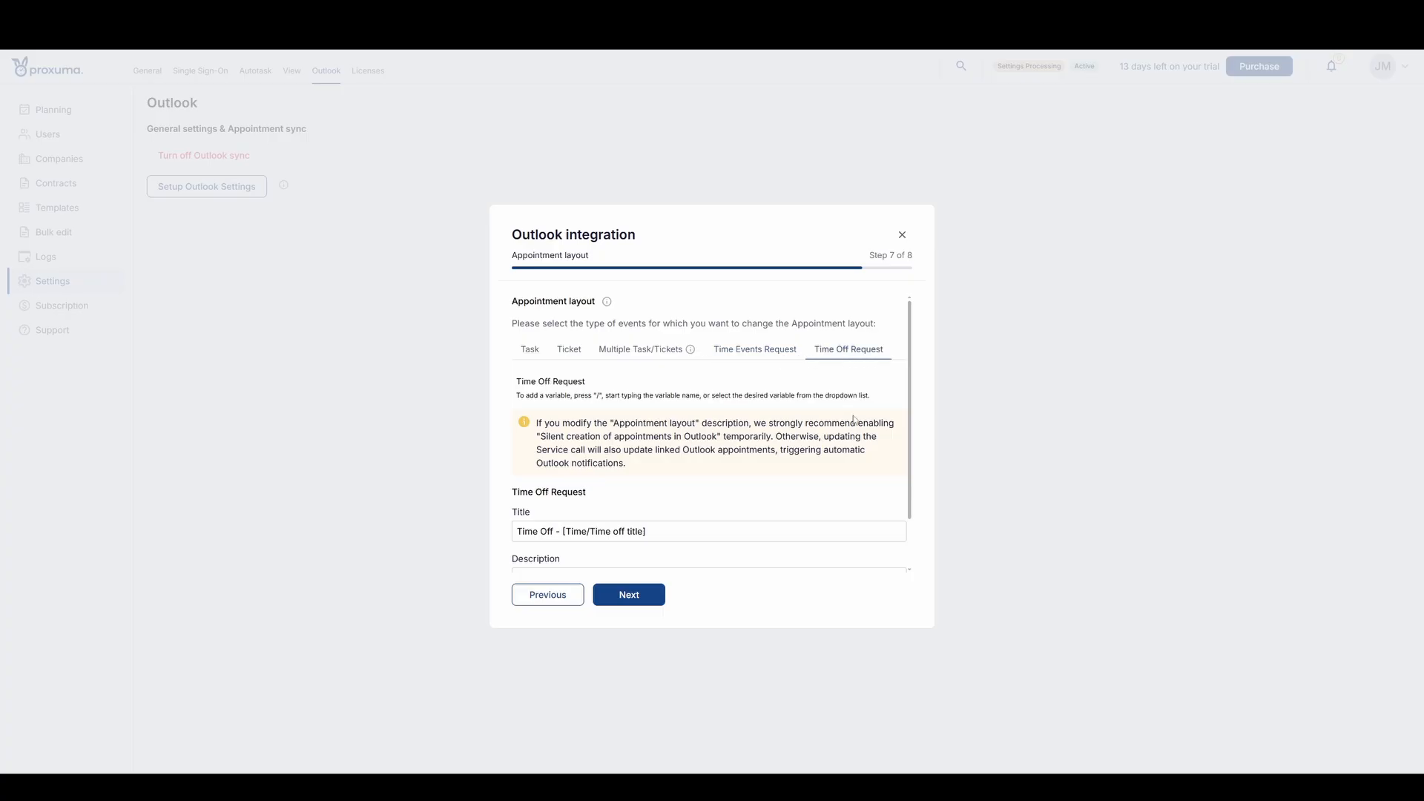
scroll(736, 429, down, 1)
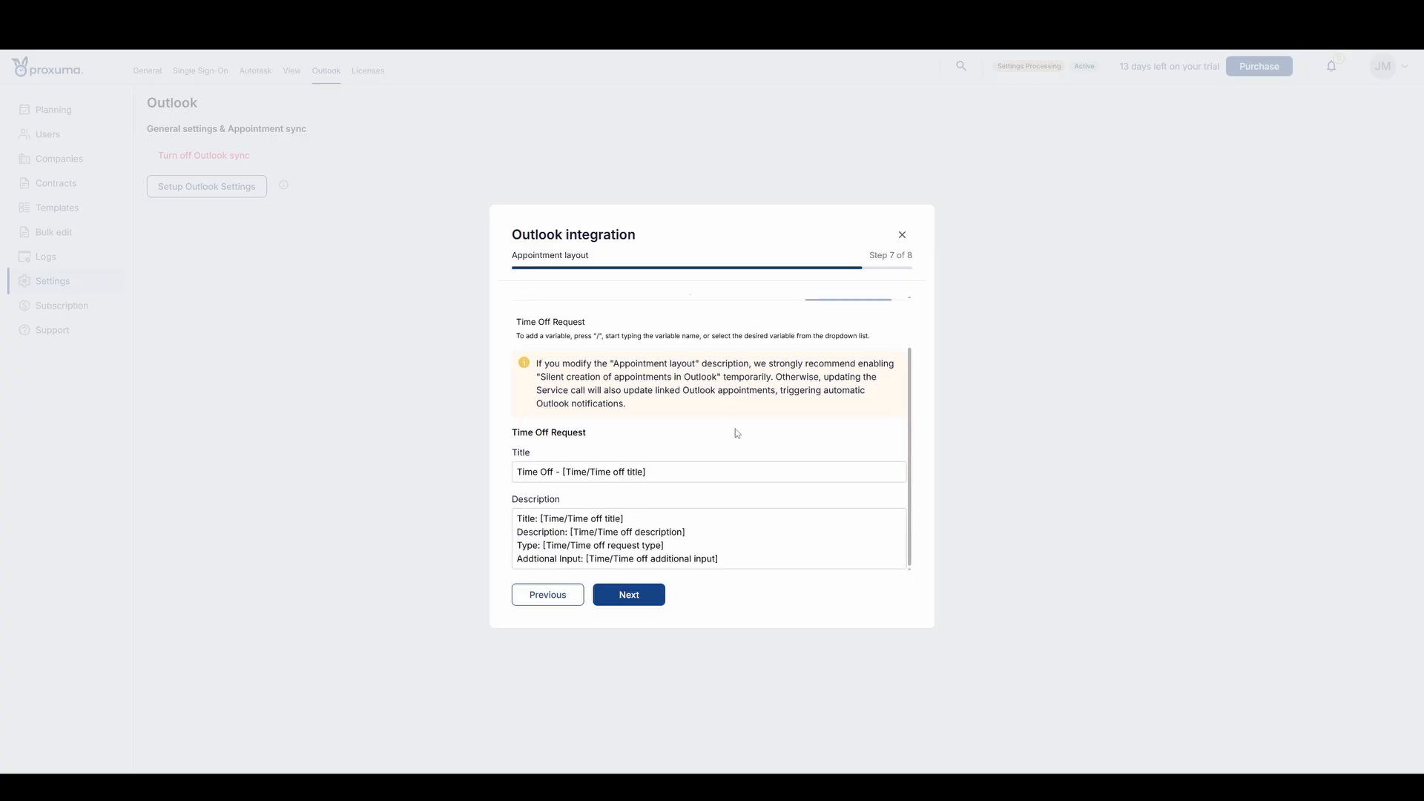
scroll(736, 429, up, 1)
Replace the [Service call description] variable in the Task layout's title with [Task/ticket Title]
click(537, 356)
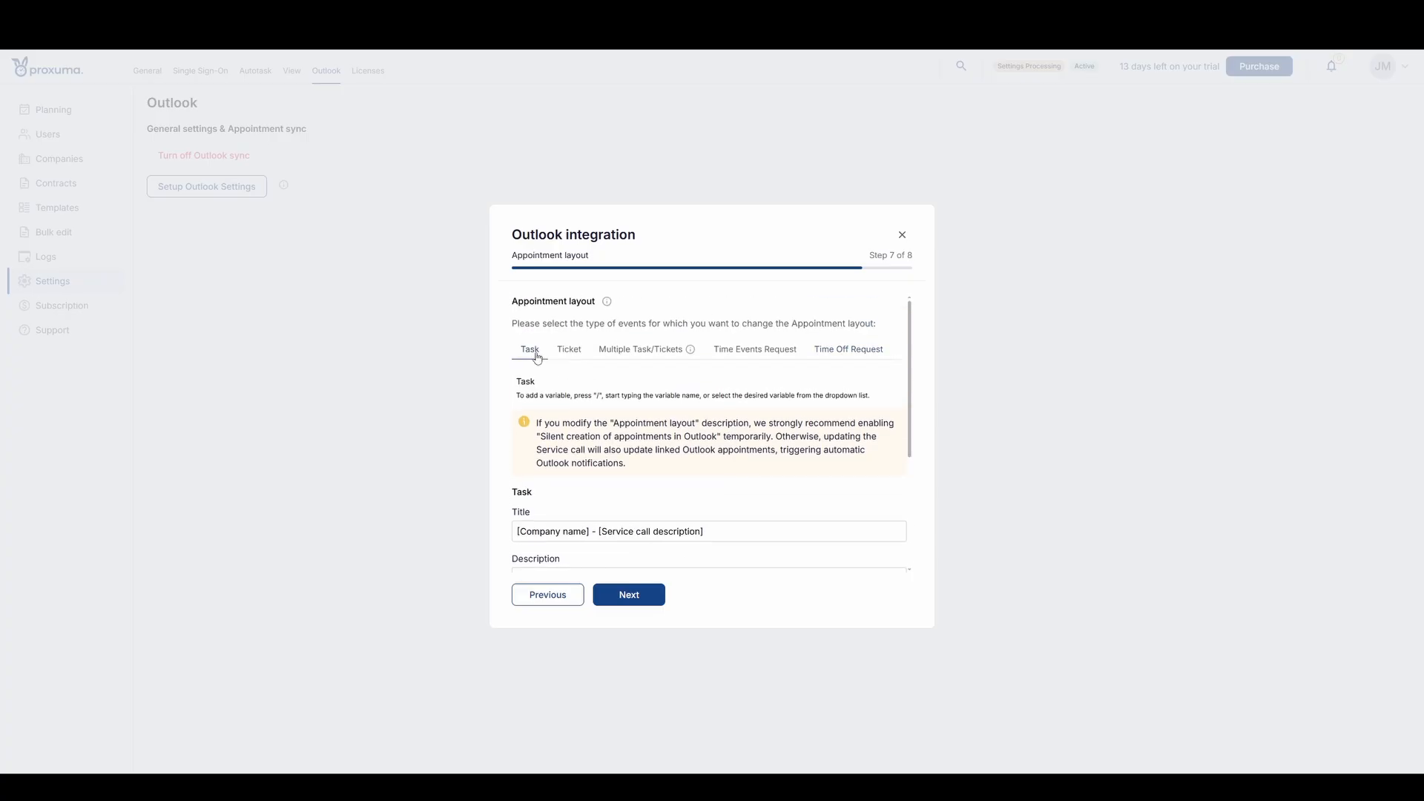
scroll(653, 437, down, 3)
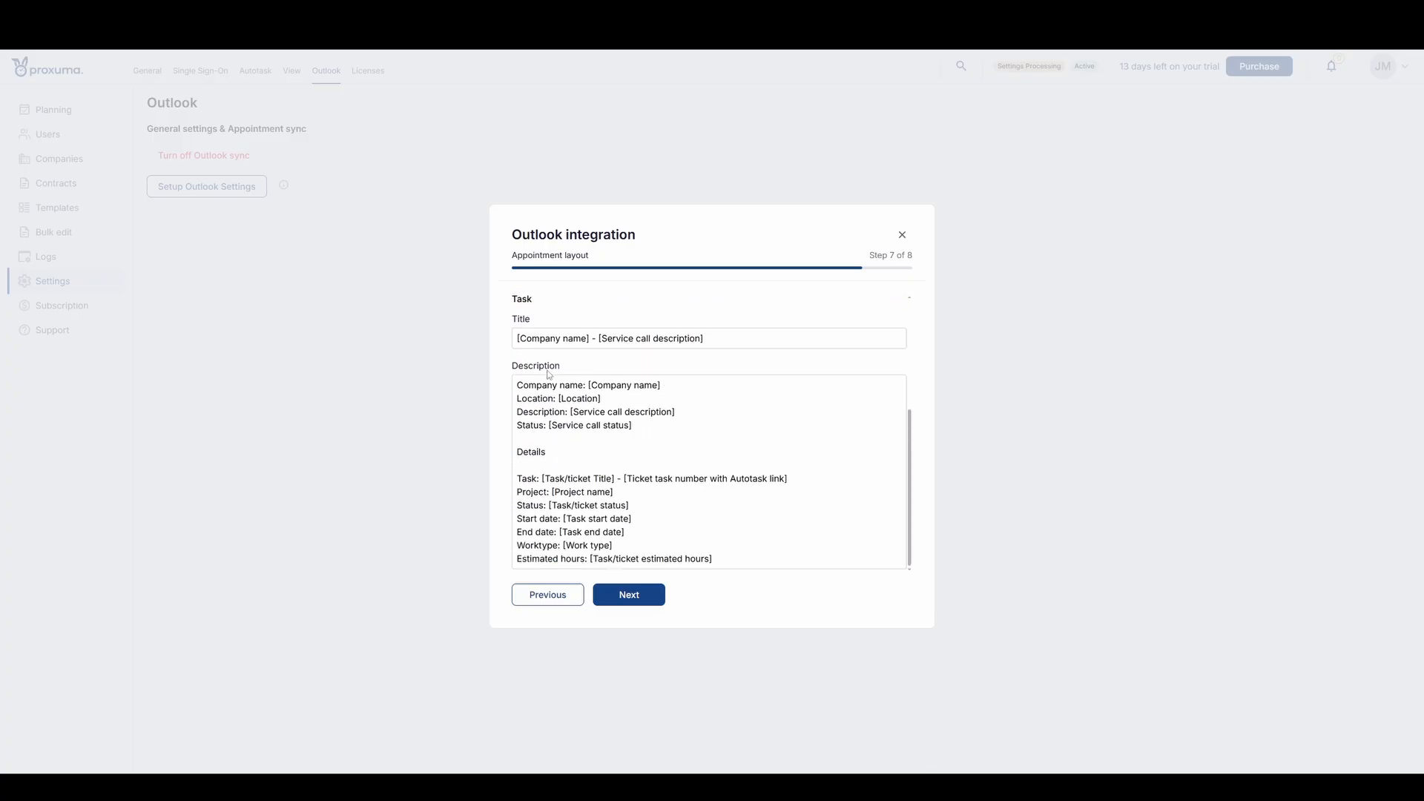
scroll(547, 371, up, 1)
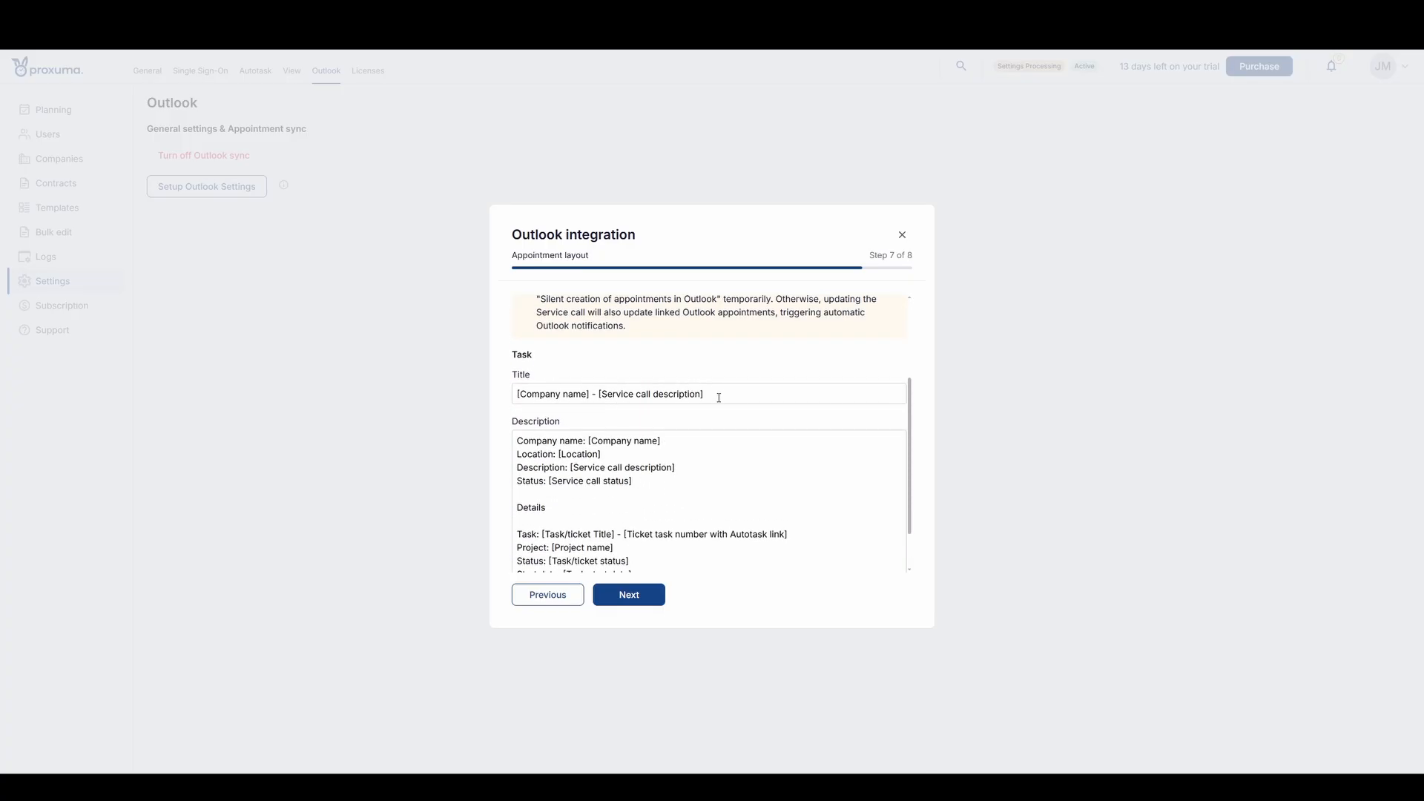
drag(719, 398, 600, 396)
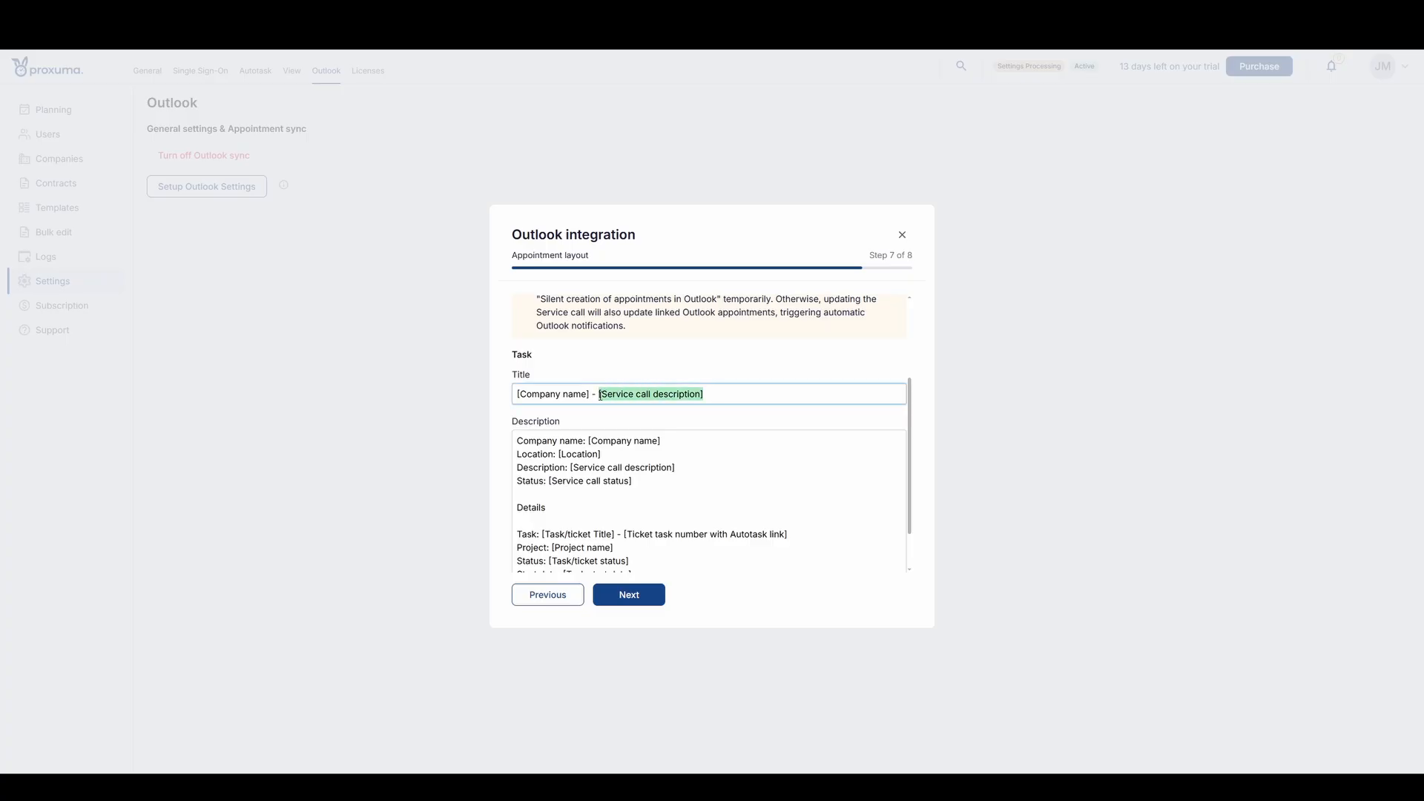
key(BackSpace)
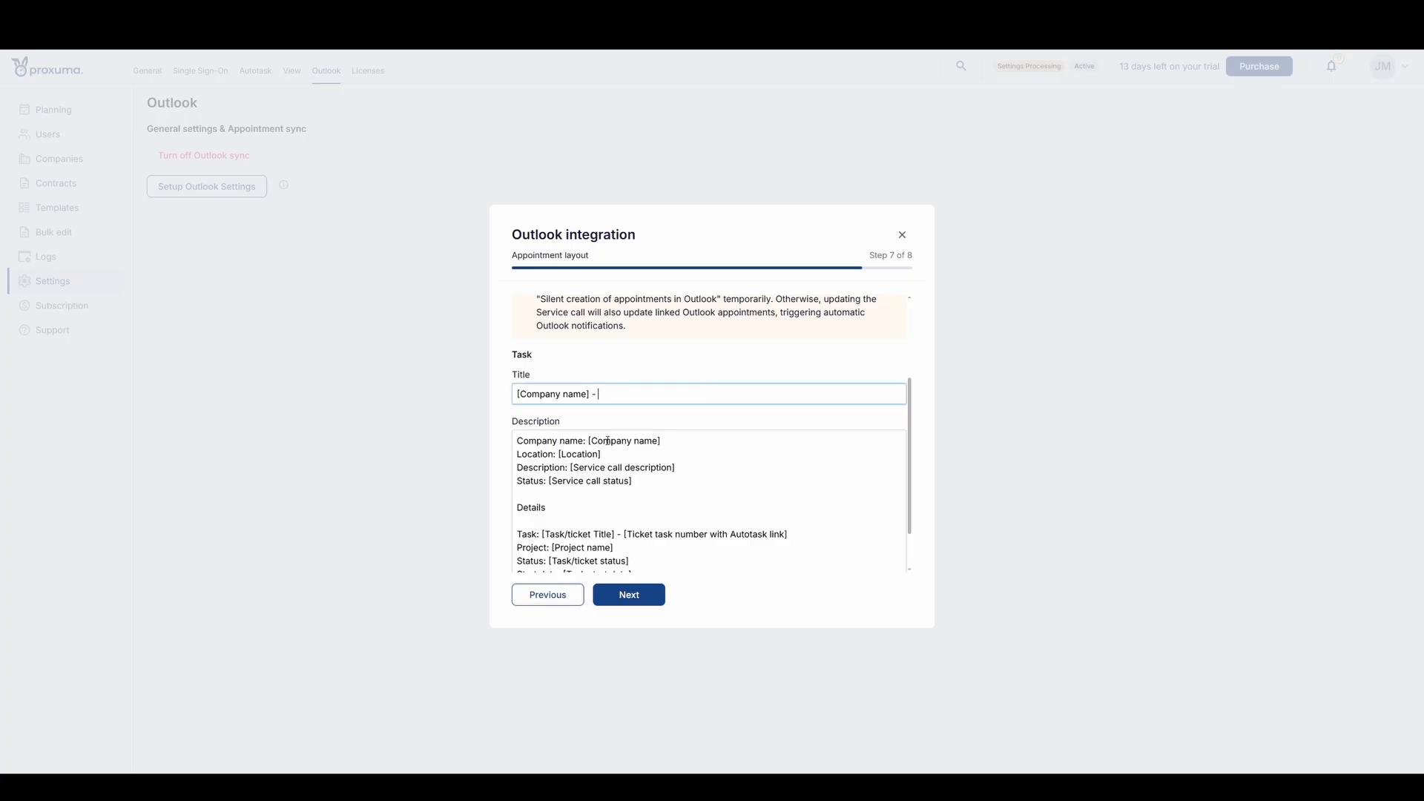
text(/tas)
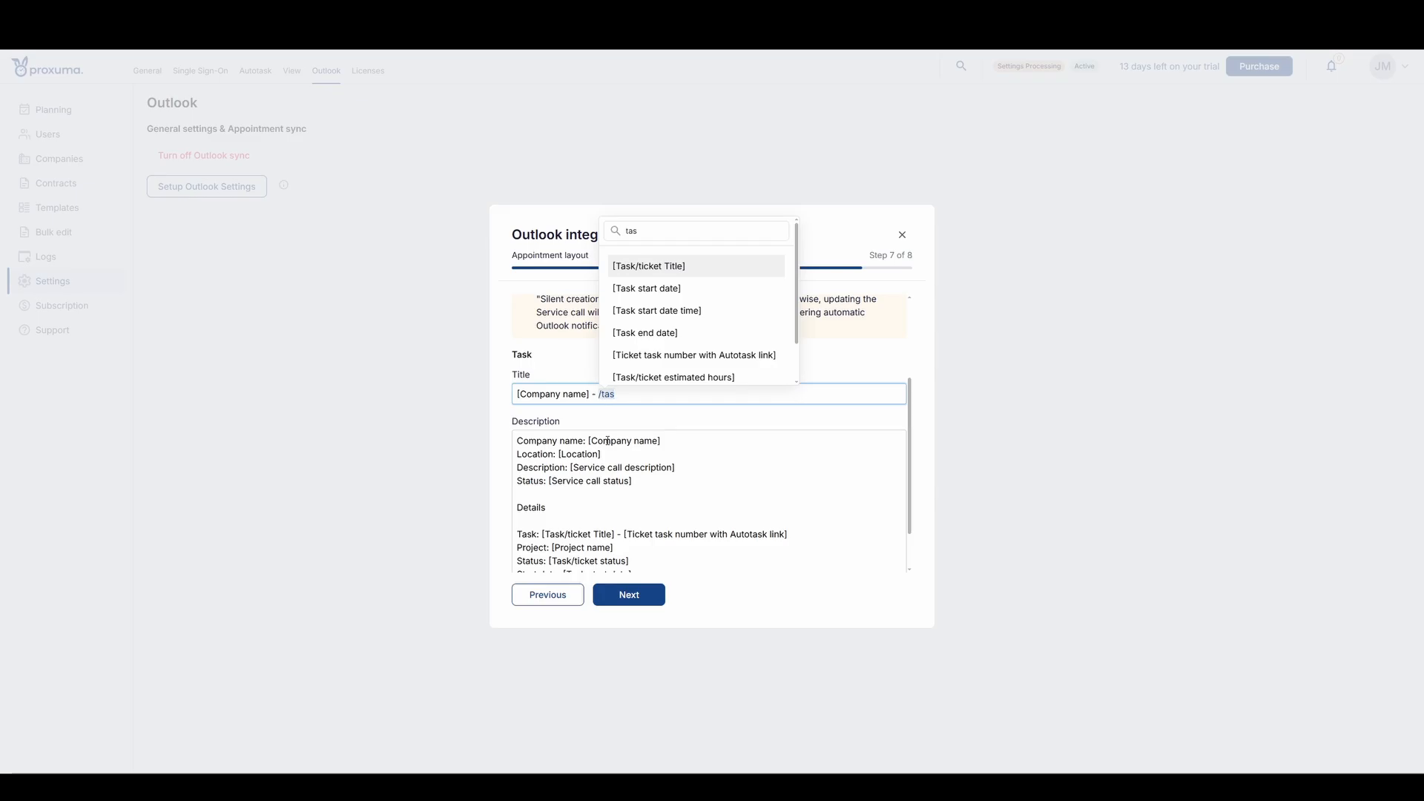
key(Return)
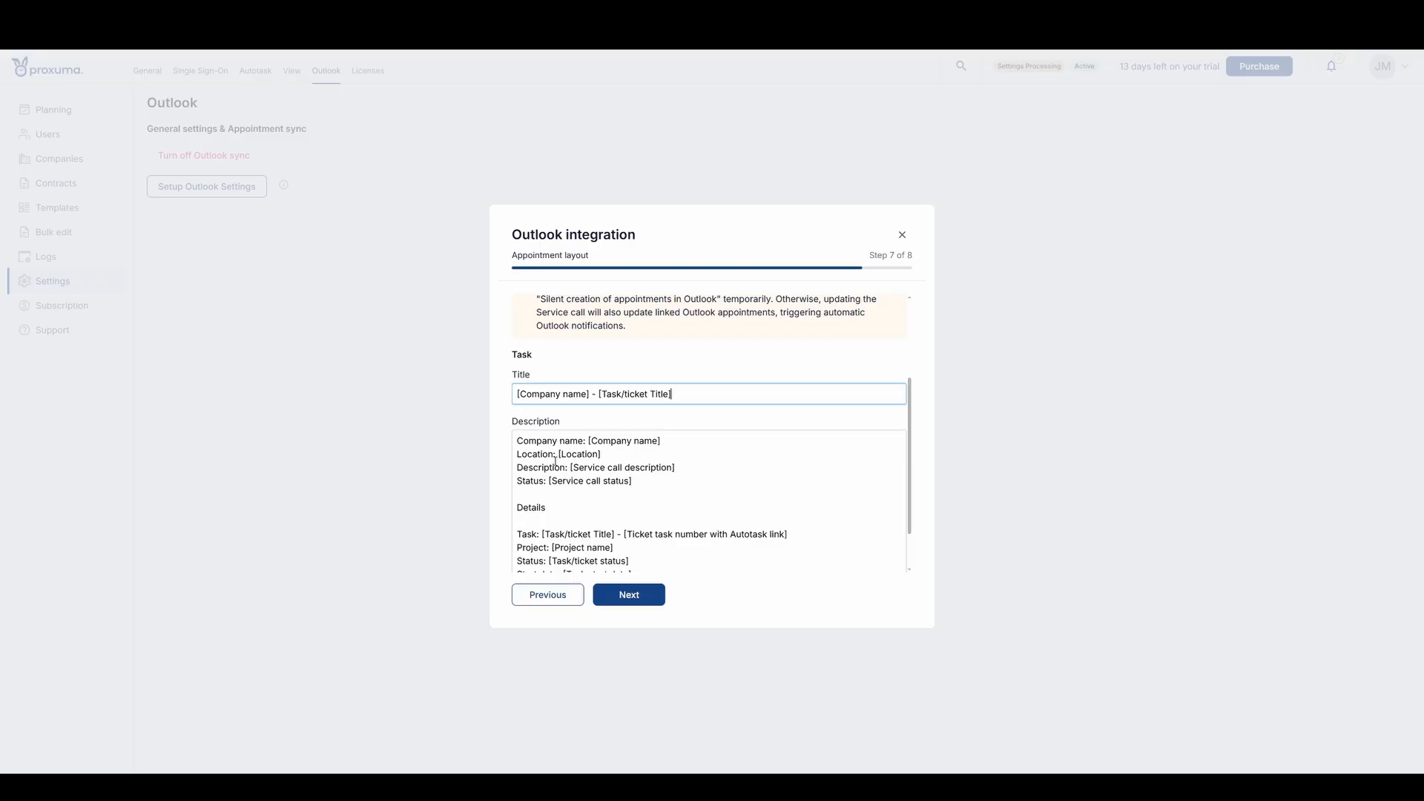
Insert a "Task title:" line below Location in the Task description and try to look up a task title variable for it
click(516, 470)
key(Return)
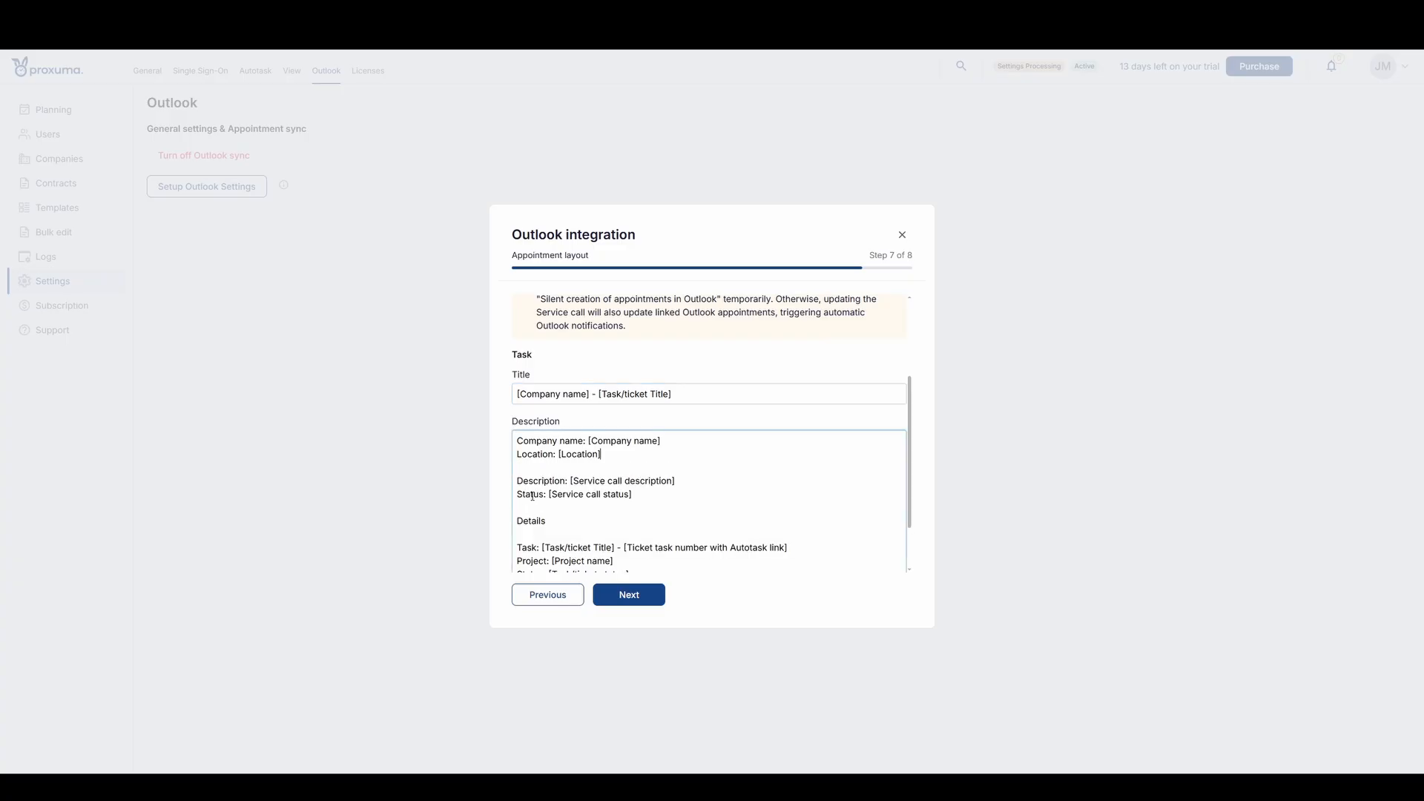
text(Task title: /task)
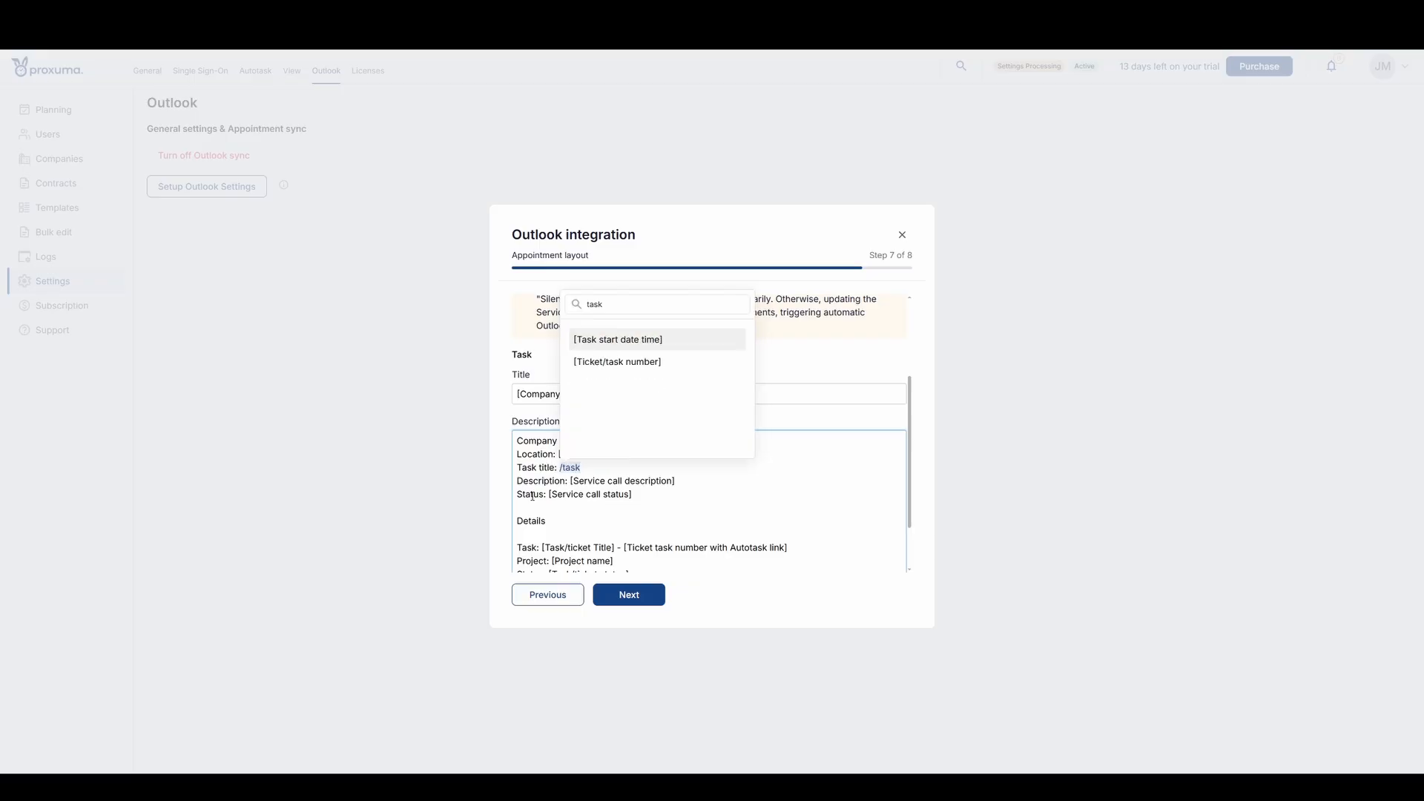
key(BackSpace)
key(BackSpace)
key(BackSpace)
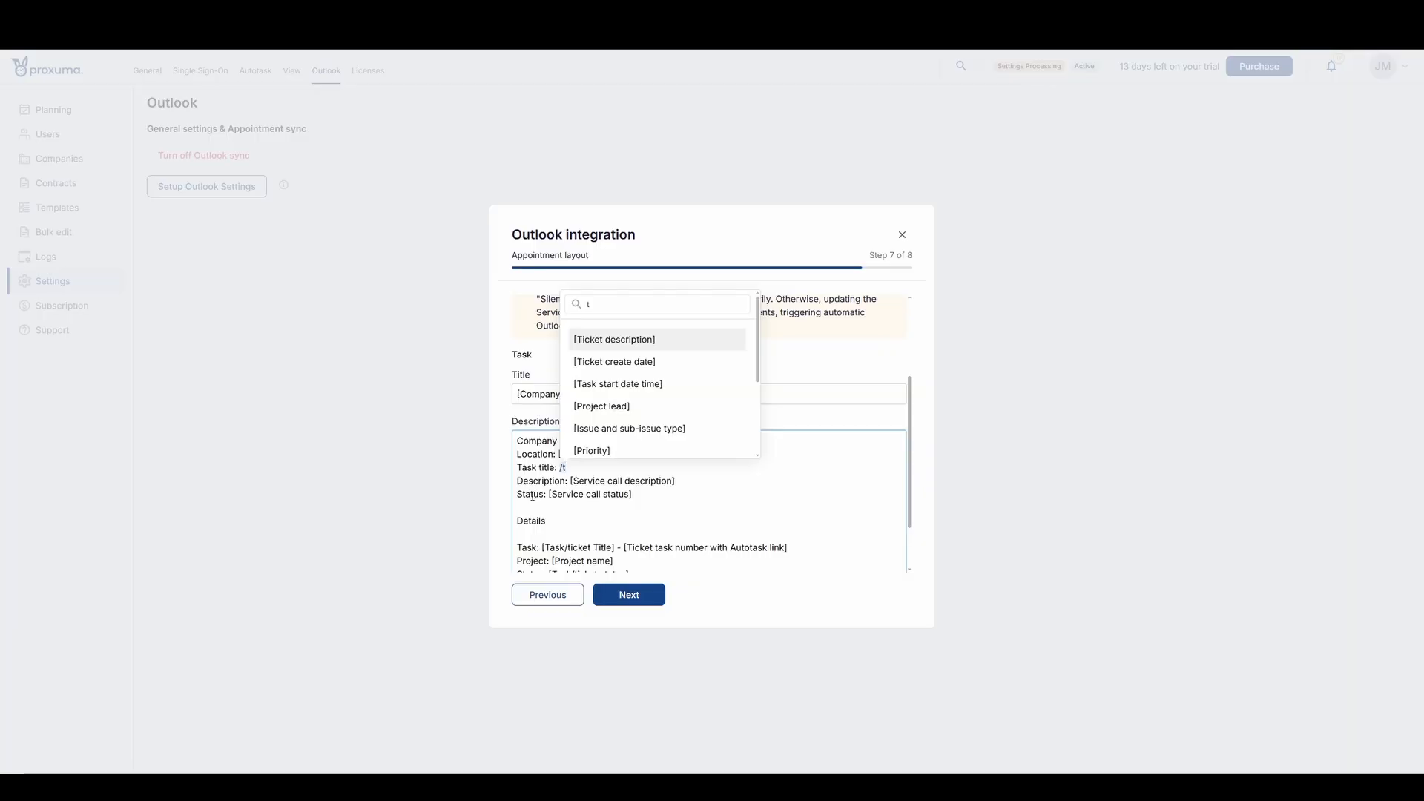
text(it)
key(BackSpace)
key(BackSpace)
key(BackSpace)
key(BackSpace)
key(BackSpace)
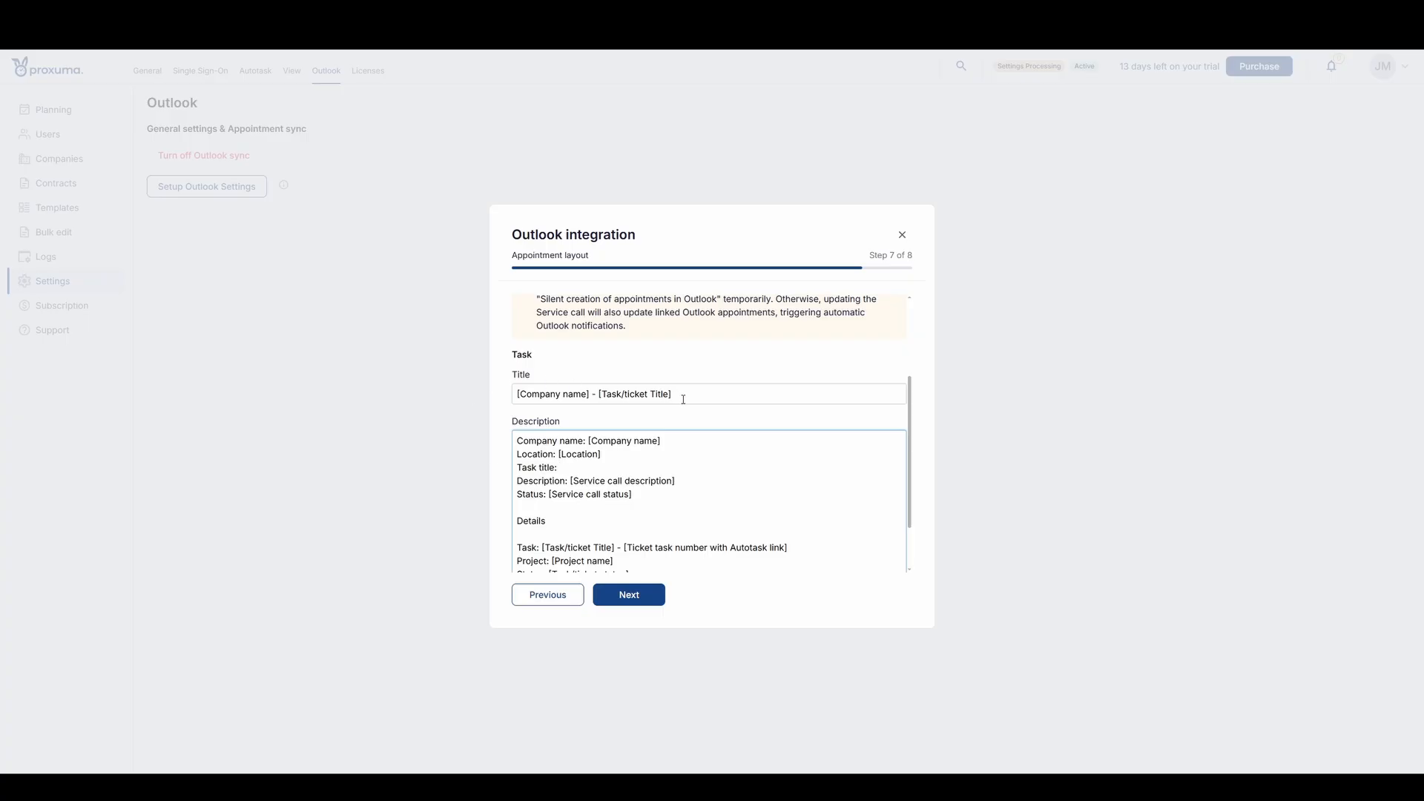
Copy the [Task/ticket Title] variable from the Task title into the description's "Task title:" line, leaving a single space before it
drag(674, 394, 598, 394)
key(ctrl+c)
click(562, 468)
key(ctrl+v)
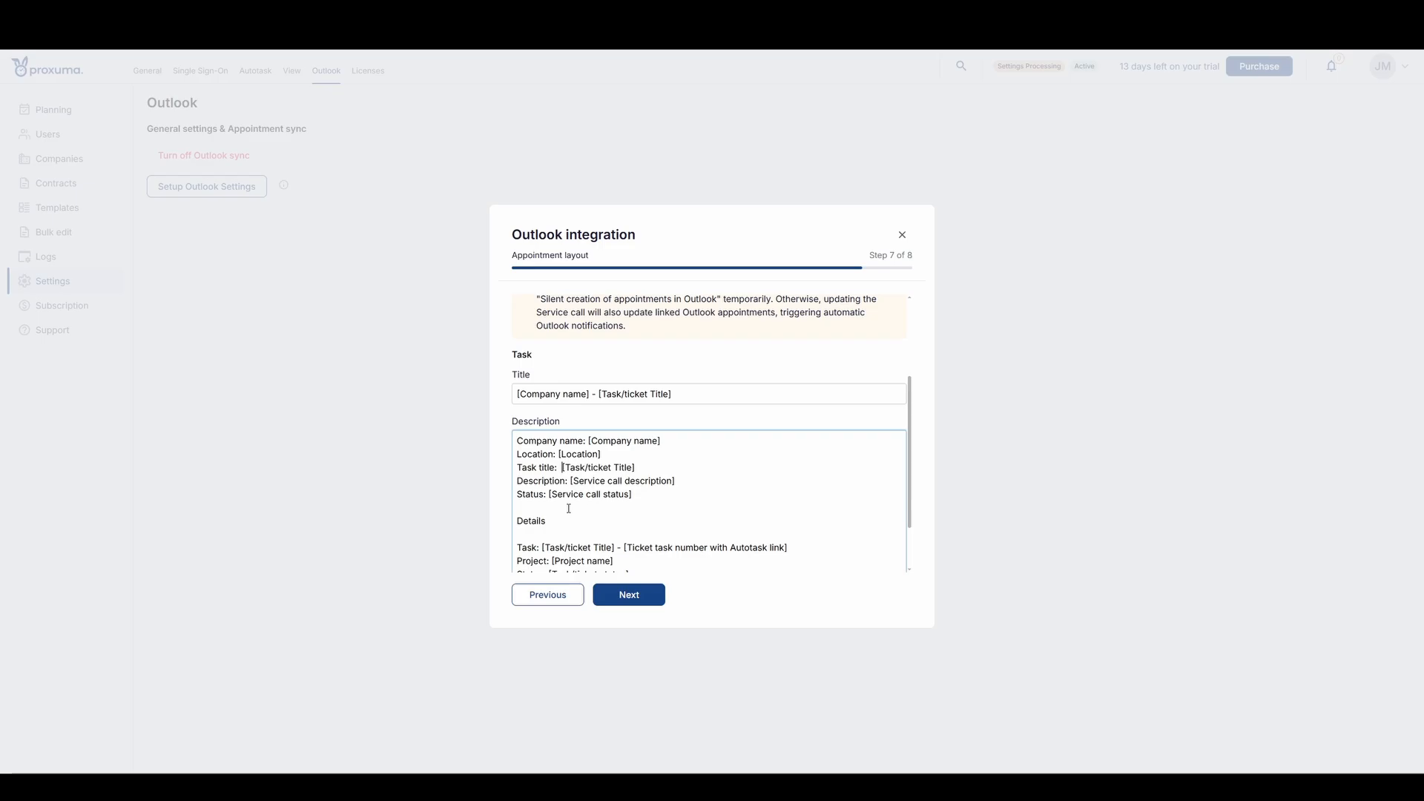
key(BackSpace)
Review the edited Task layout, especially the [Ticket task number with Autotask link] variable in the description's Details section
scroll(569, 509, down, 2)
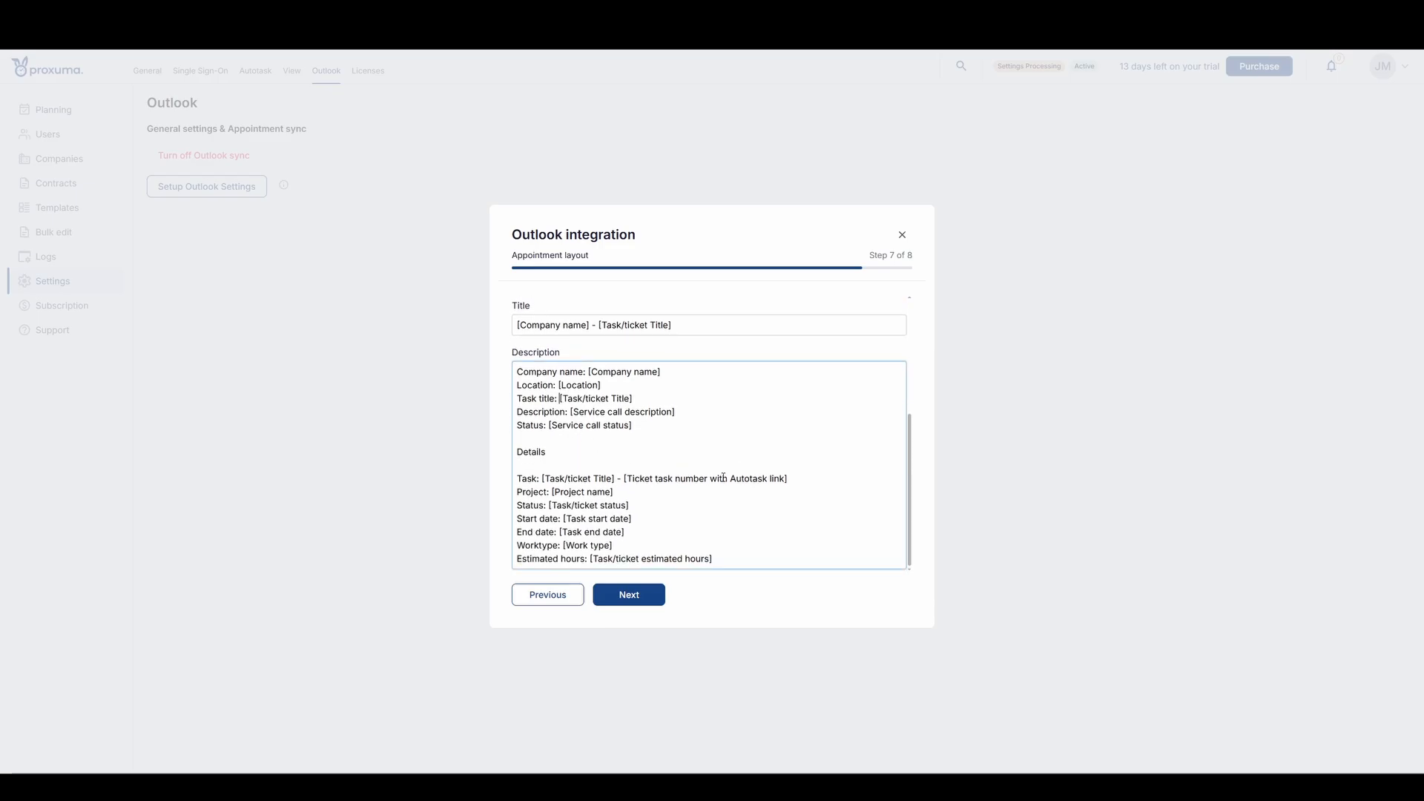
drag(799, 480, 625, 480)
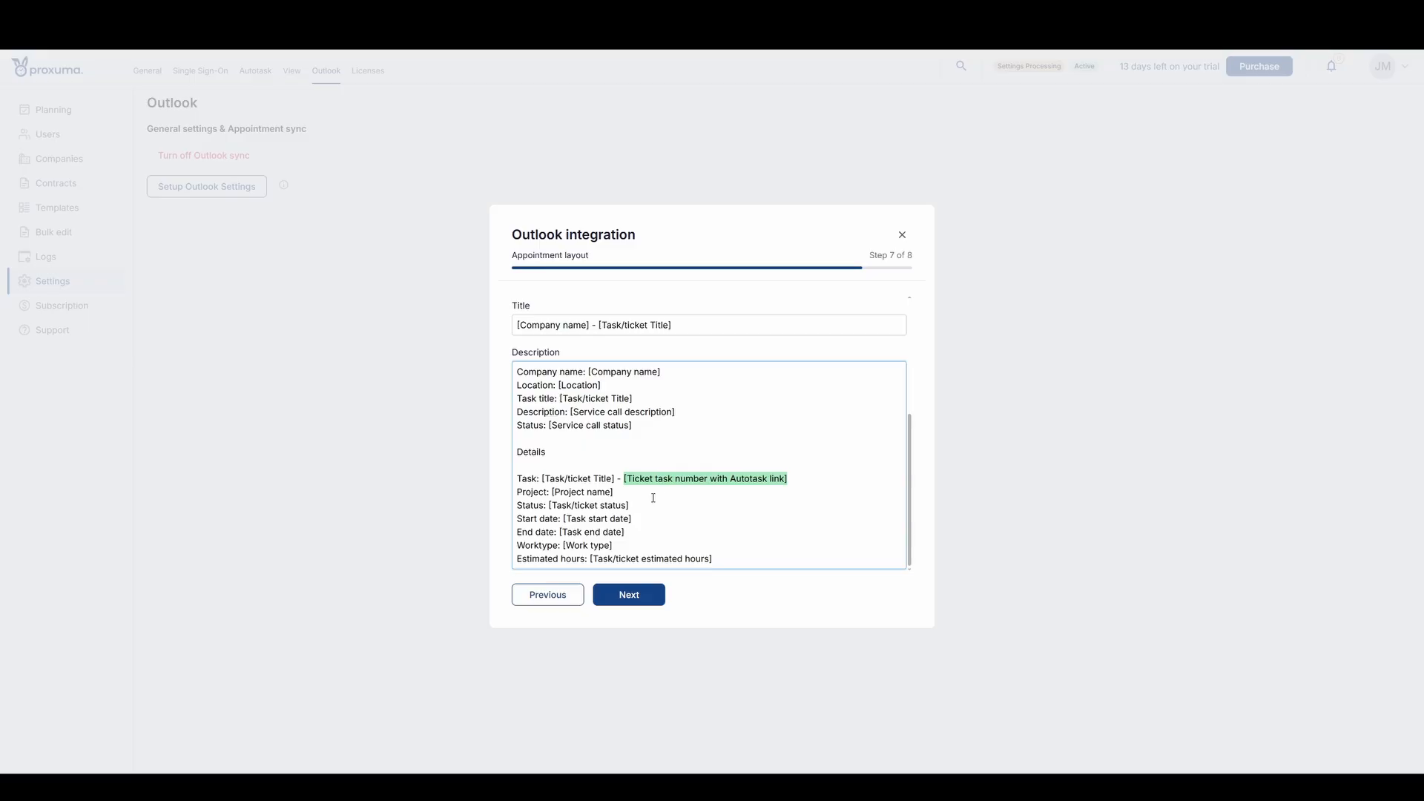
click(632, 498)
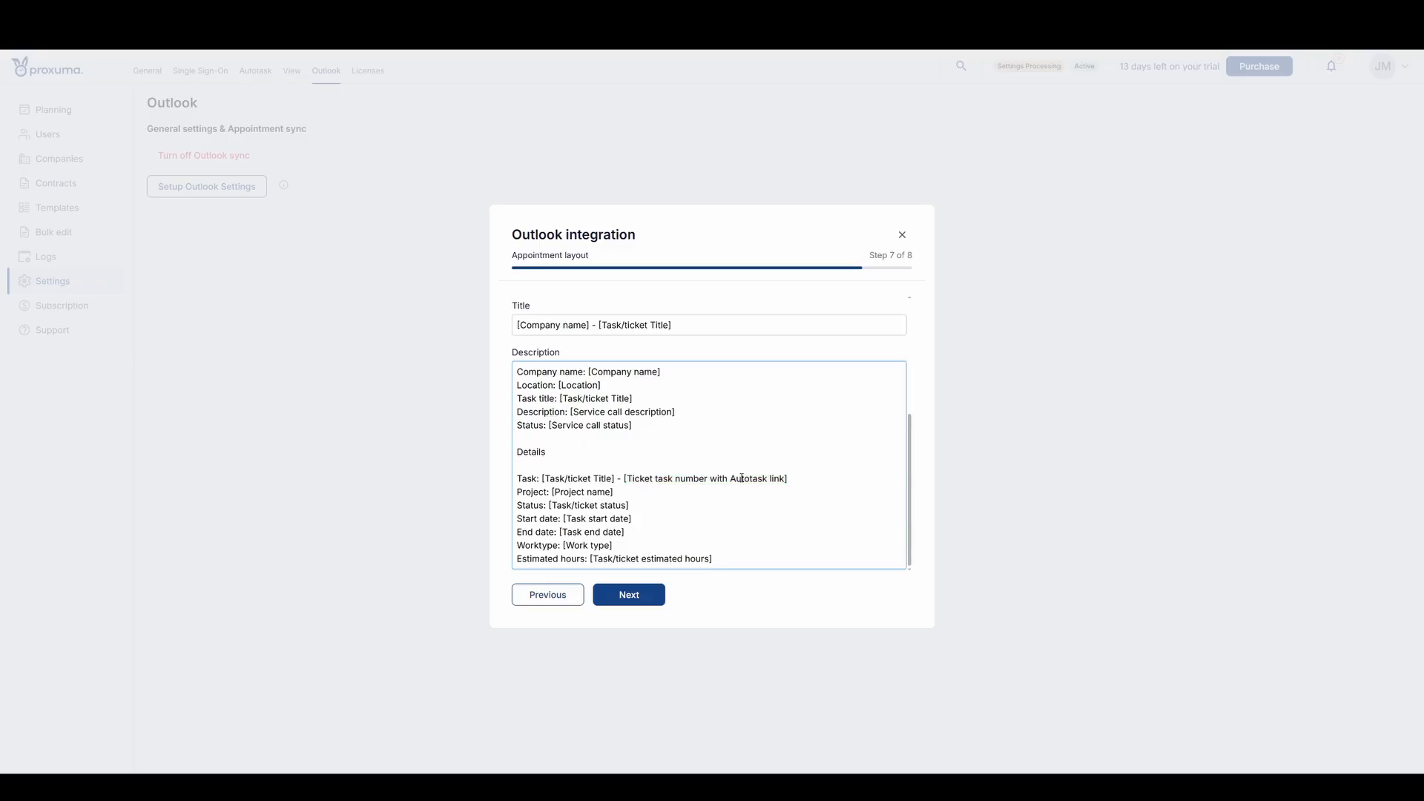
drag(810, 480, 624, 479)
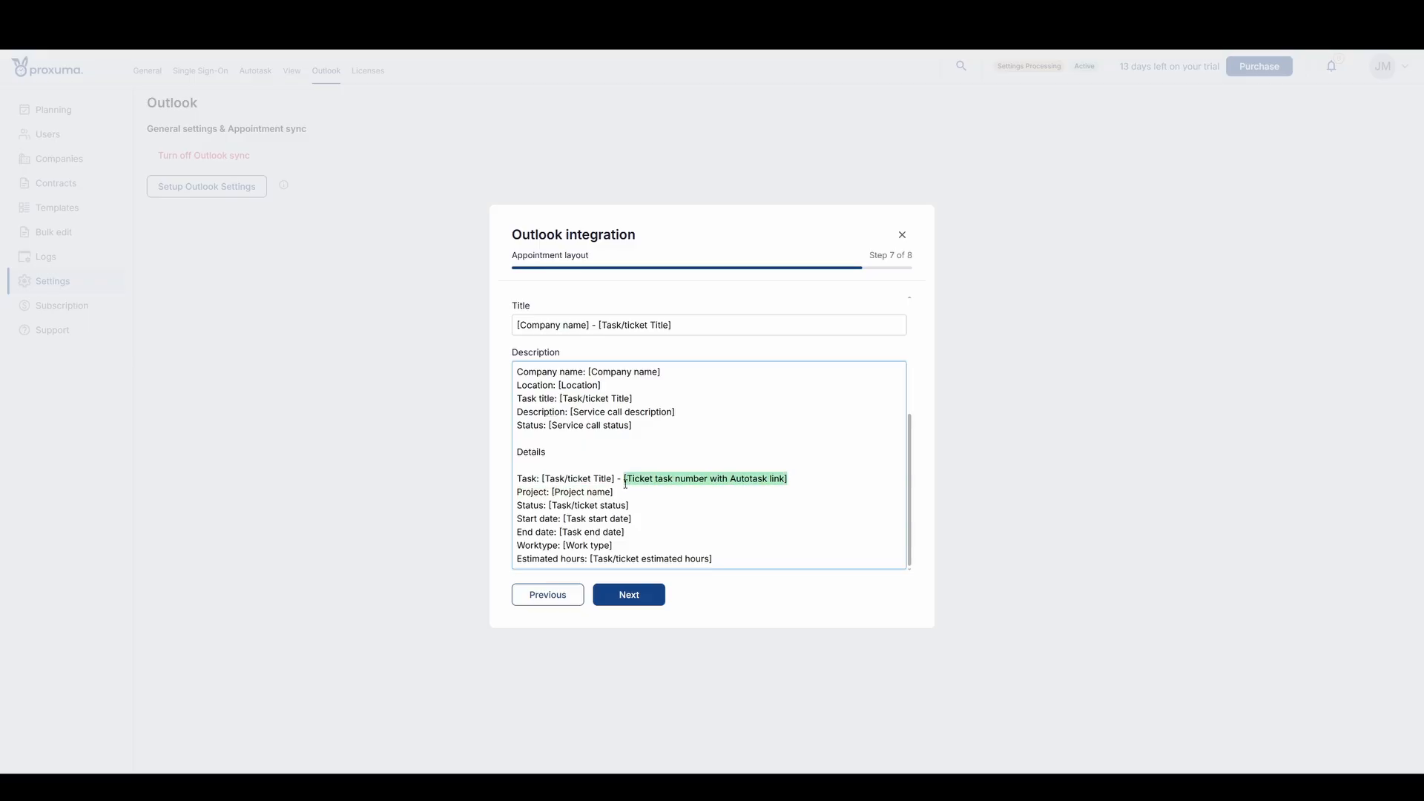
click(641, 503)
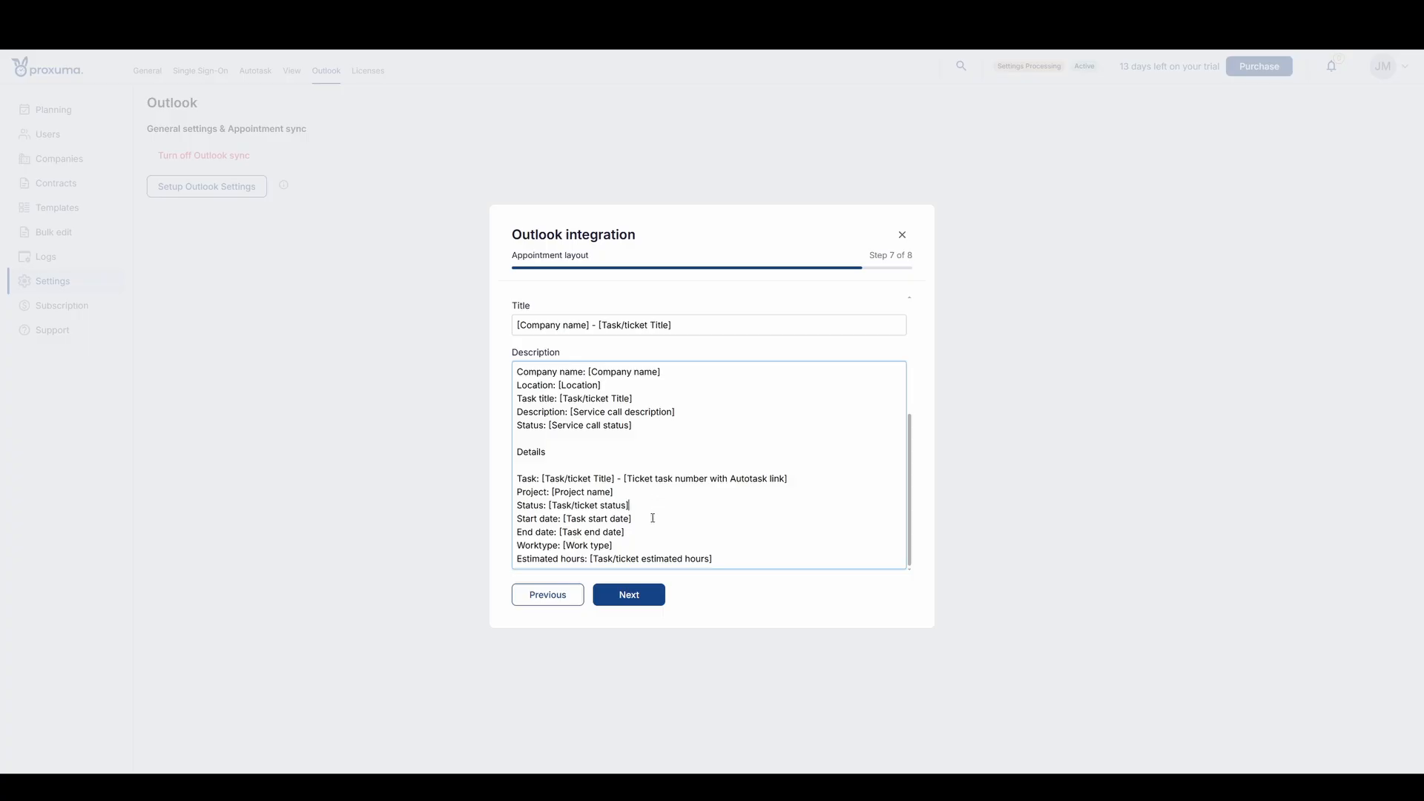
scroll(653, 526, up, 3)
scroll(653, 526, up, 1)
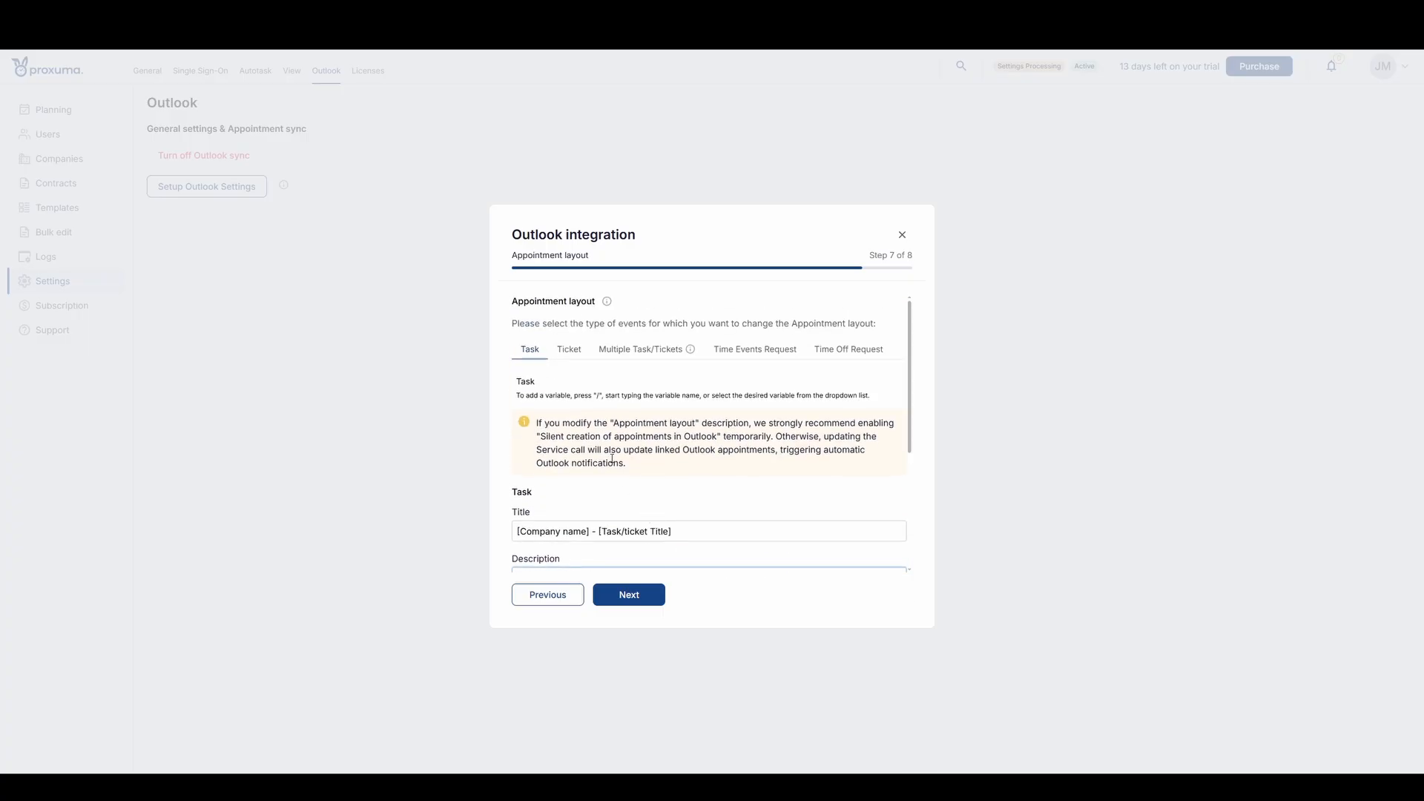
scroll(644, 504, down, 3)
scroll(638, 497, up, 3)
scroll(665, 493, down, 3)
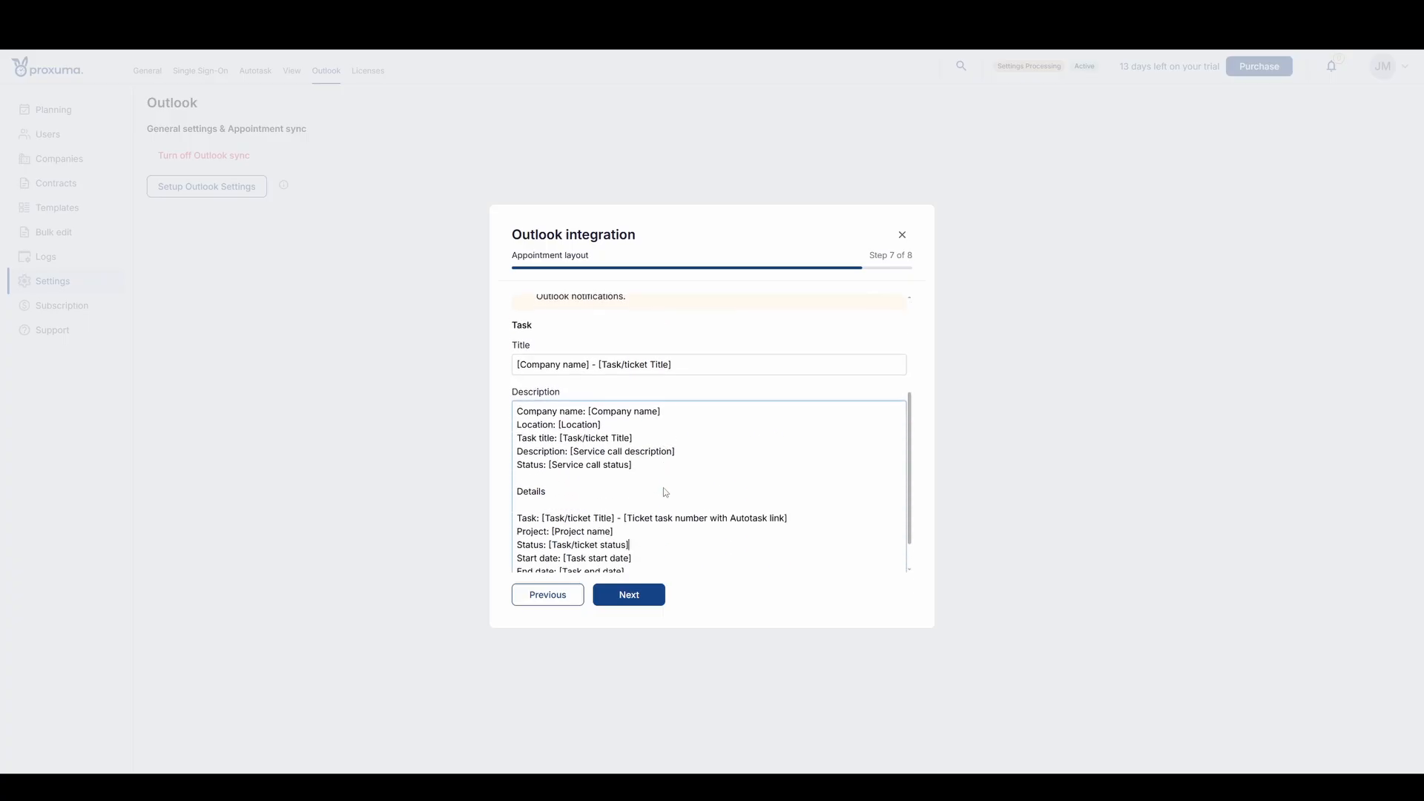
Continue to the Email settings, select the planning mailbox for Outlook items, and save with Resource as the appointment organizer
click(637, 595)
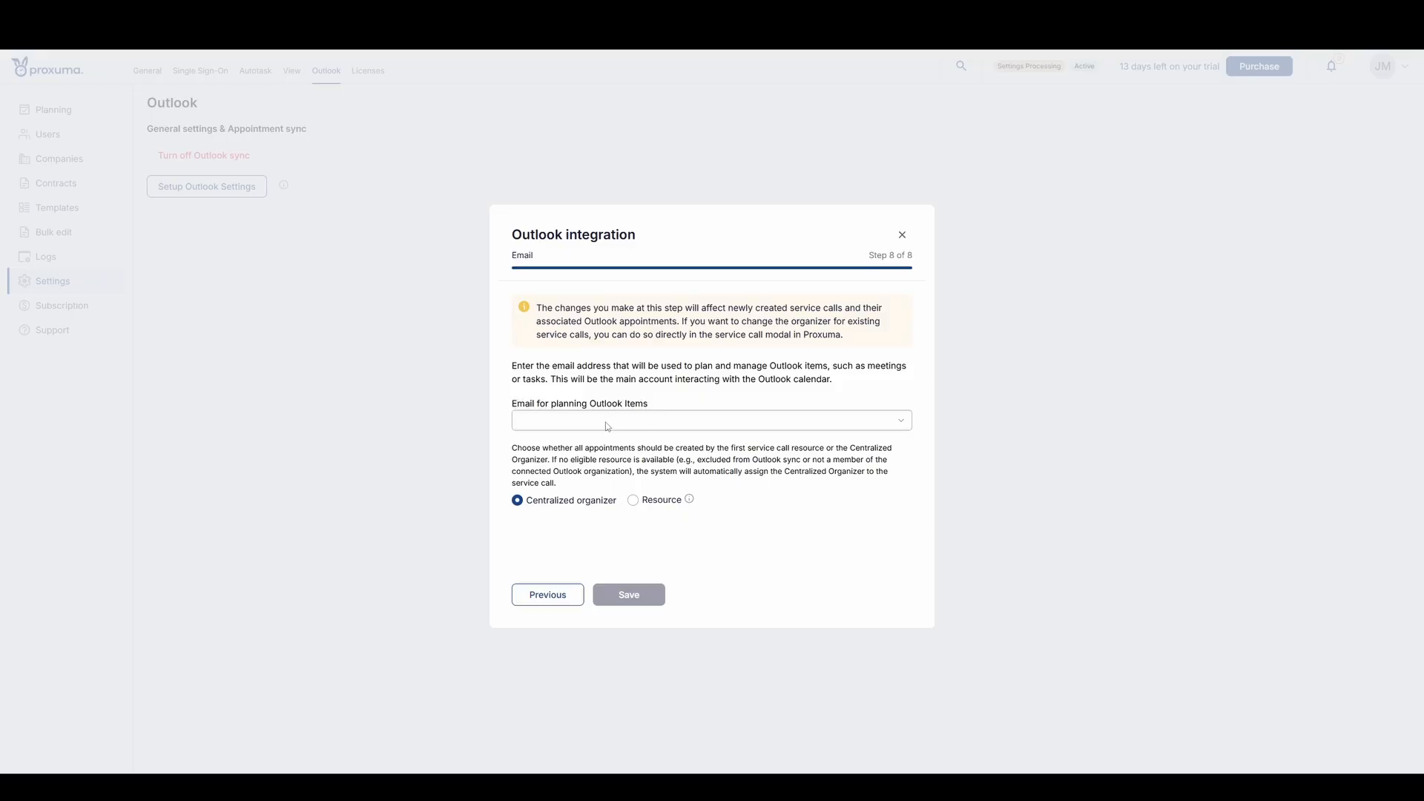
click(568, 420)
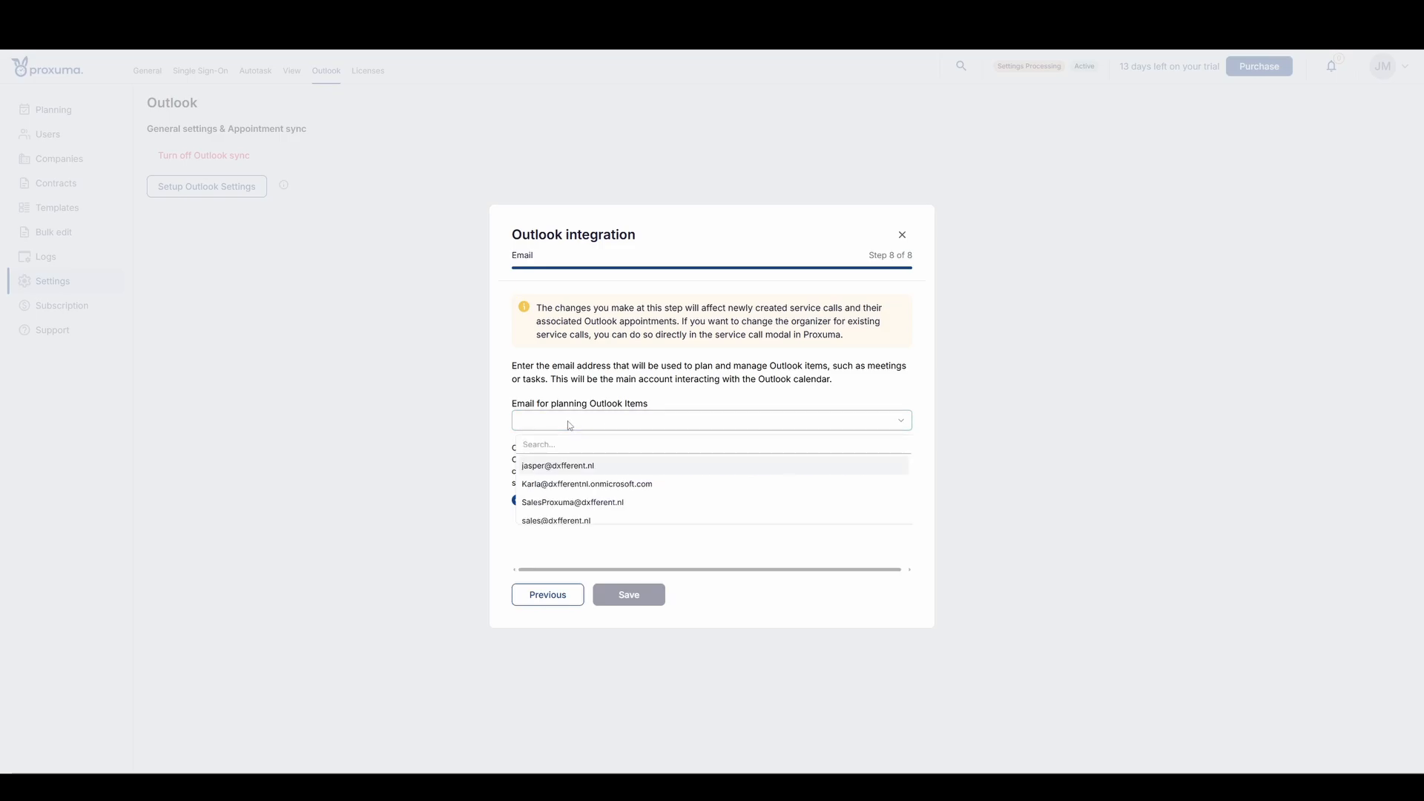
text(pla)
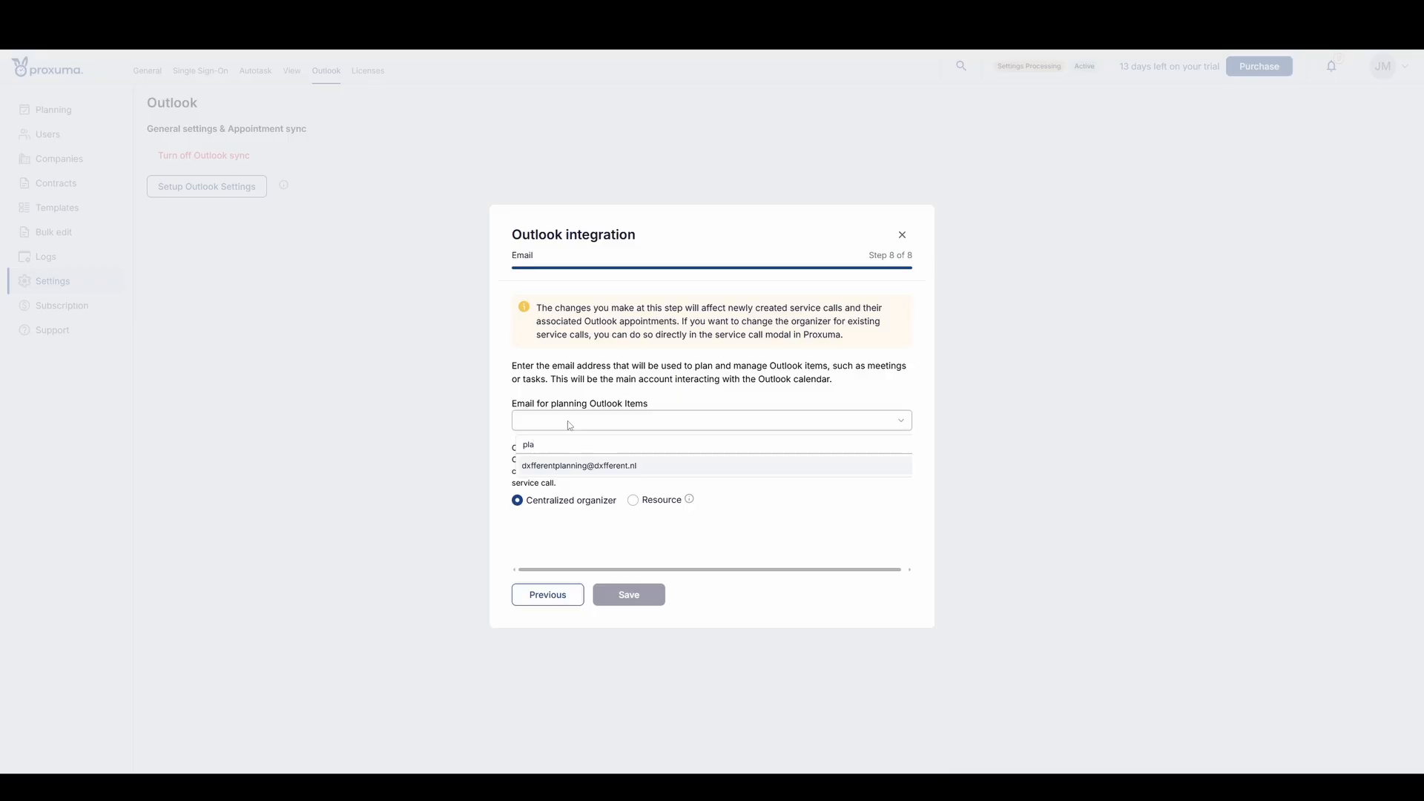
click(592, 466)
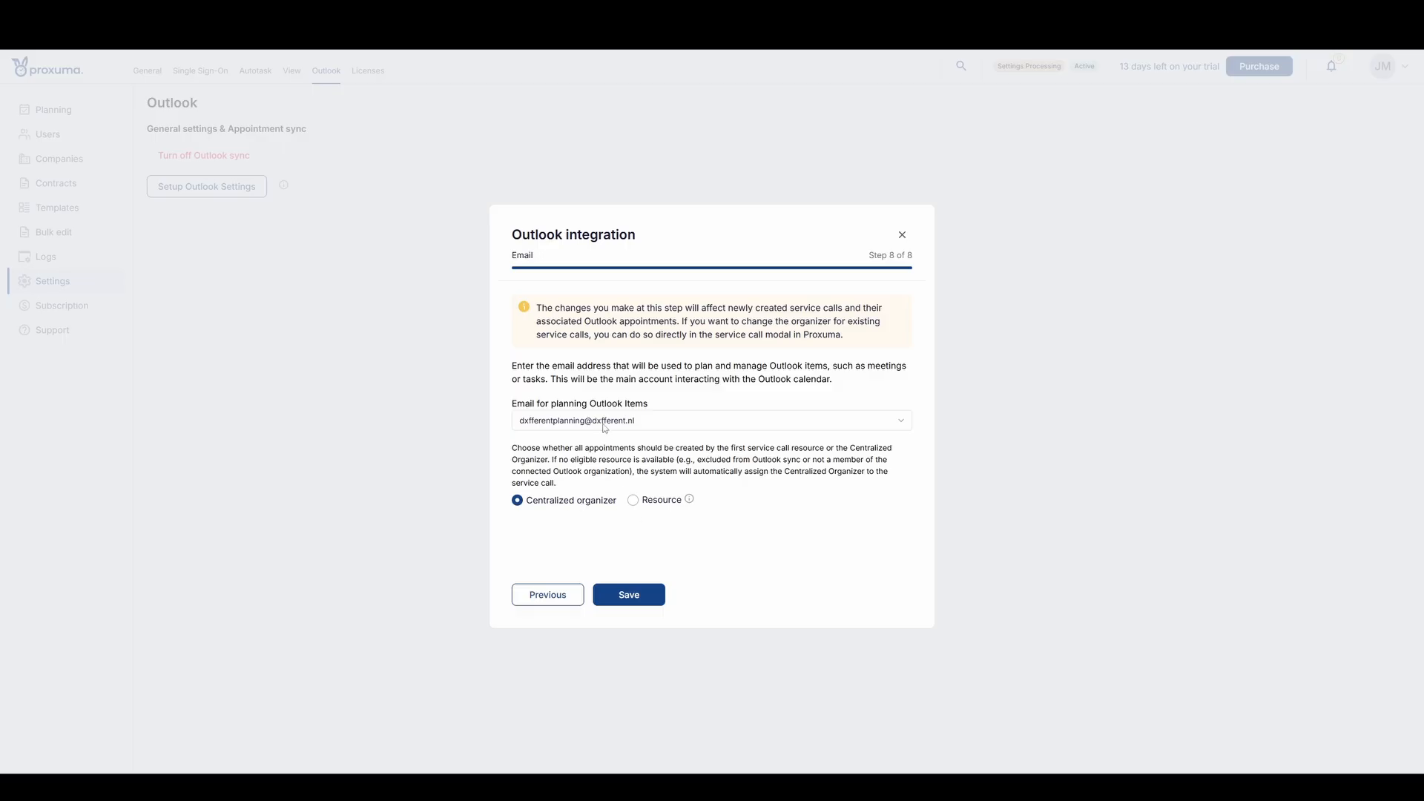
click(634, 501)
click(627, 593)
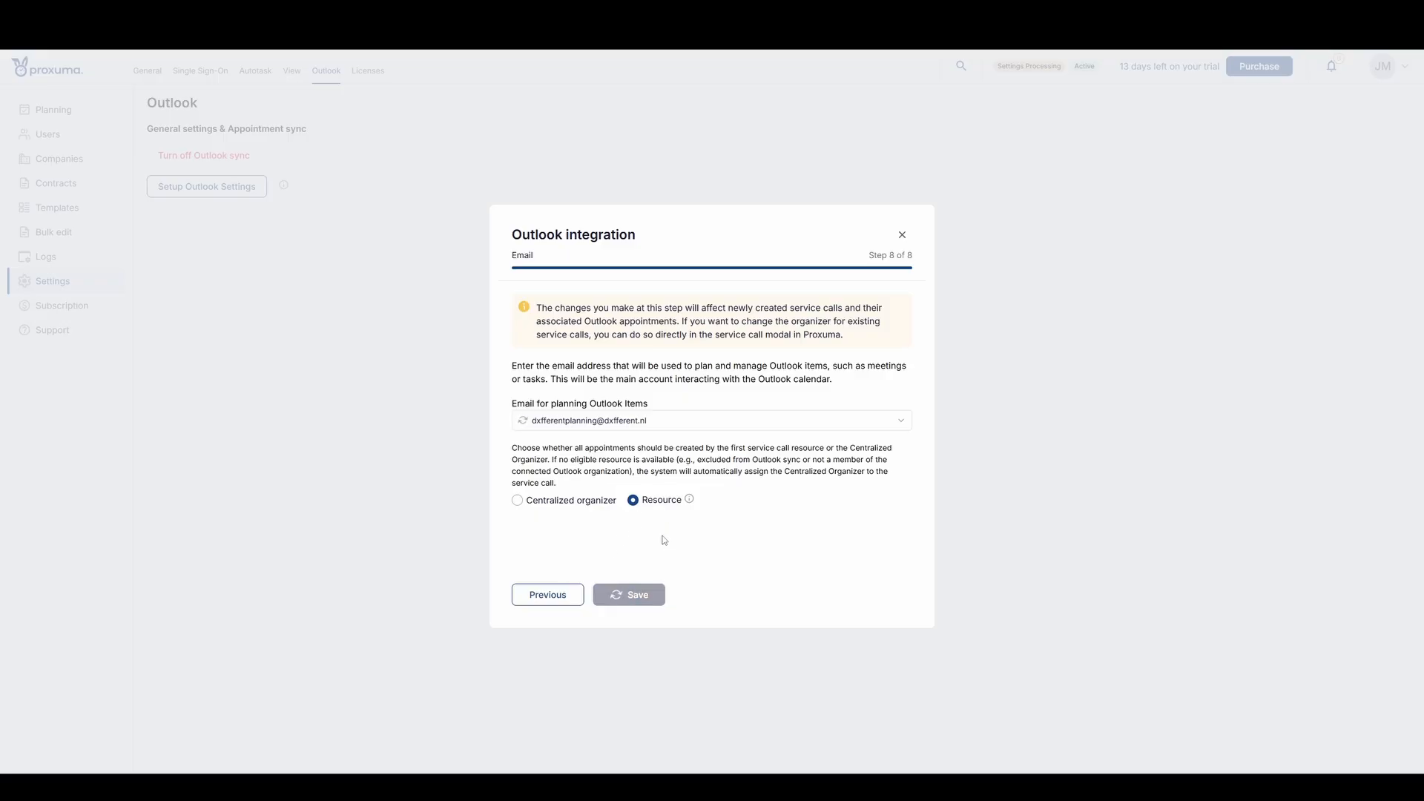